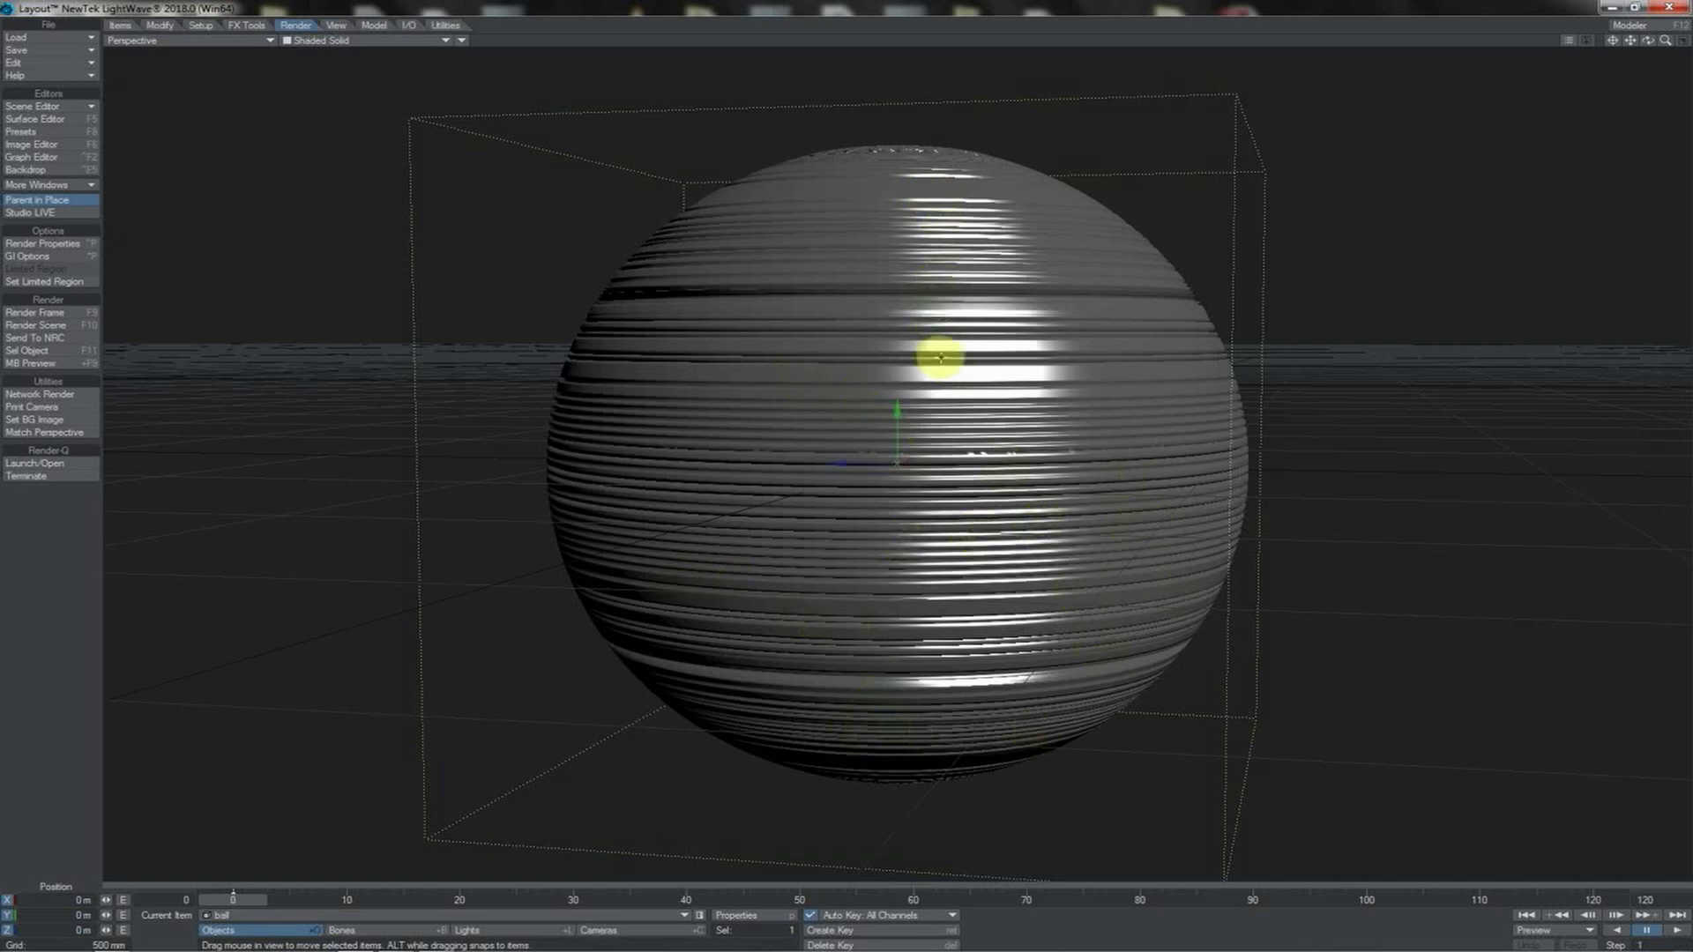
# Switch the viewport to the VPR render preview and set the ball surface's Roughness to 30%
pyautogui.hotkey('ctrl', 'F9')
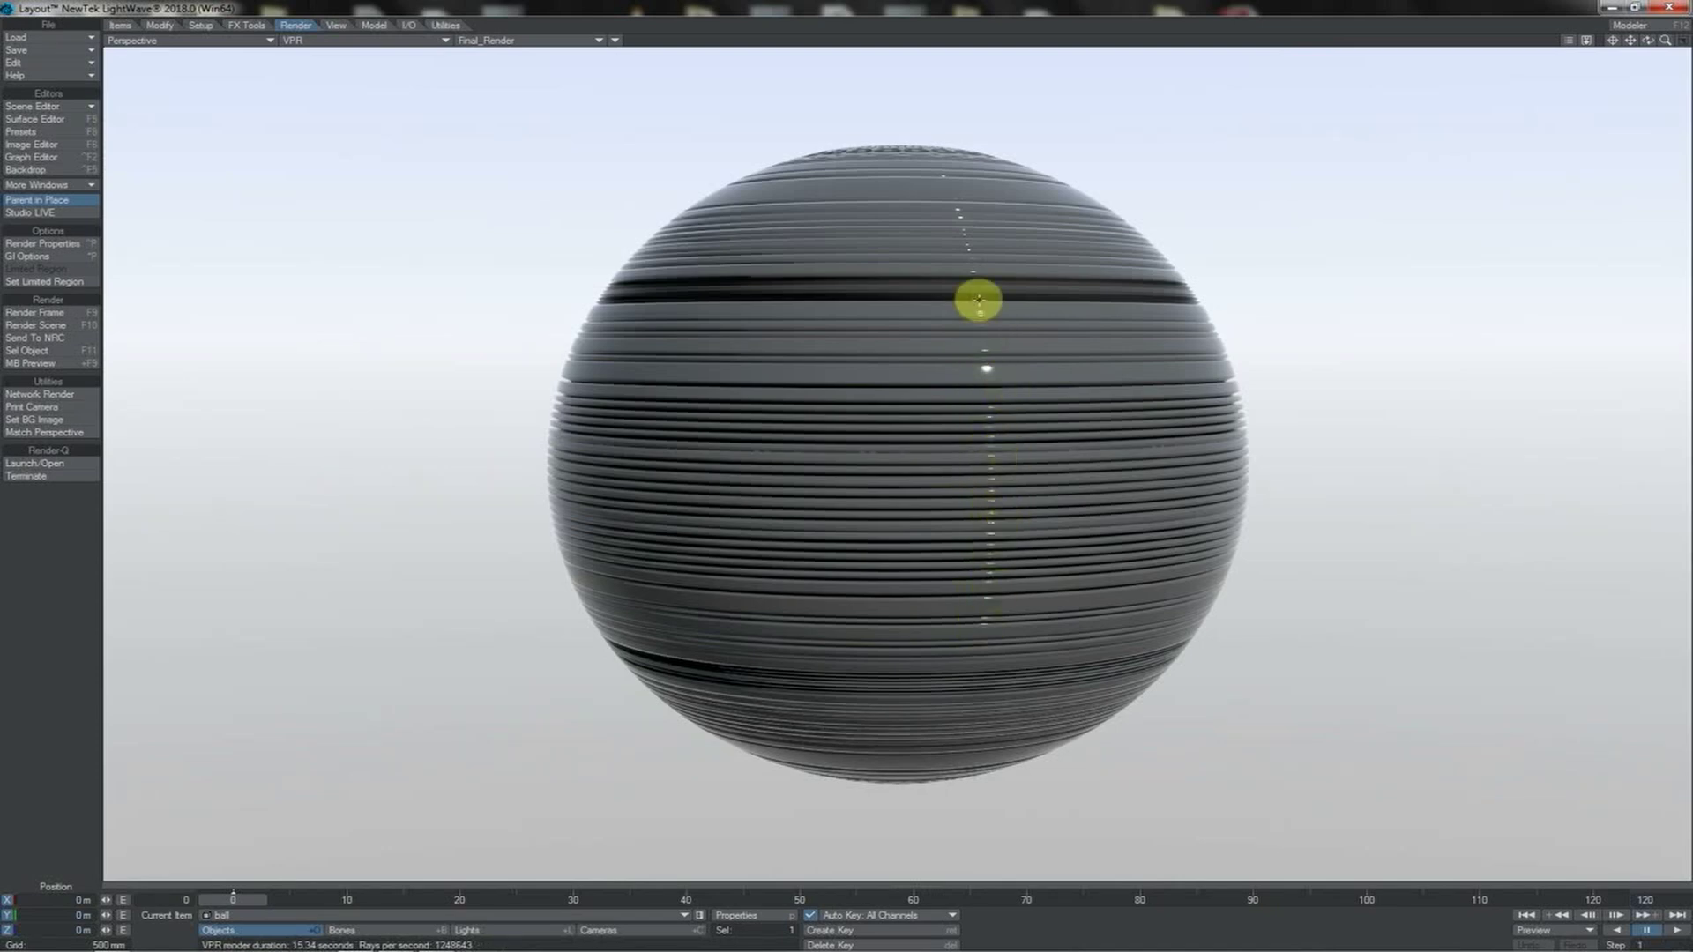
pyautogui.press('F5')
pyautogui.click(472, 288)
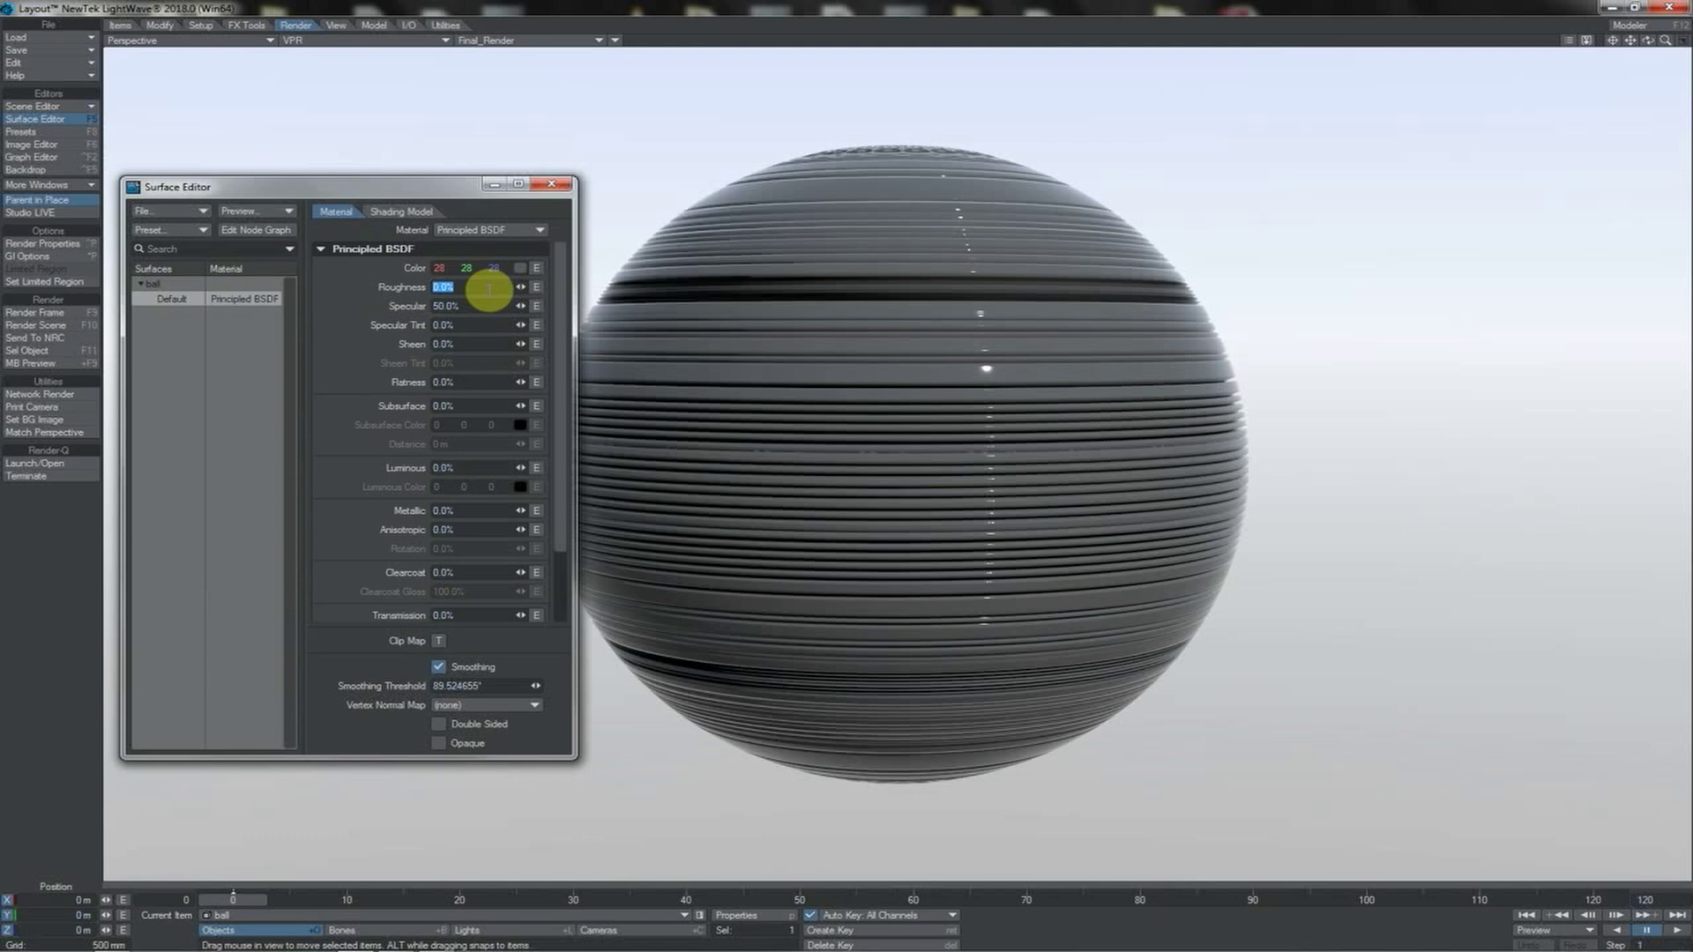
pyautogui.write('30')
pyautogui.press('Return')
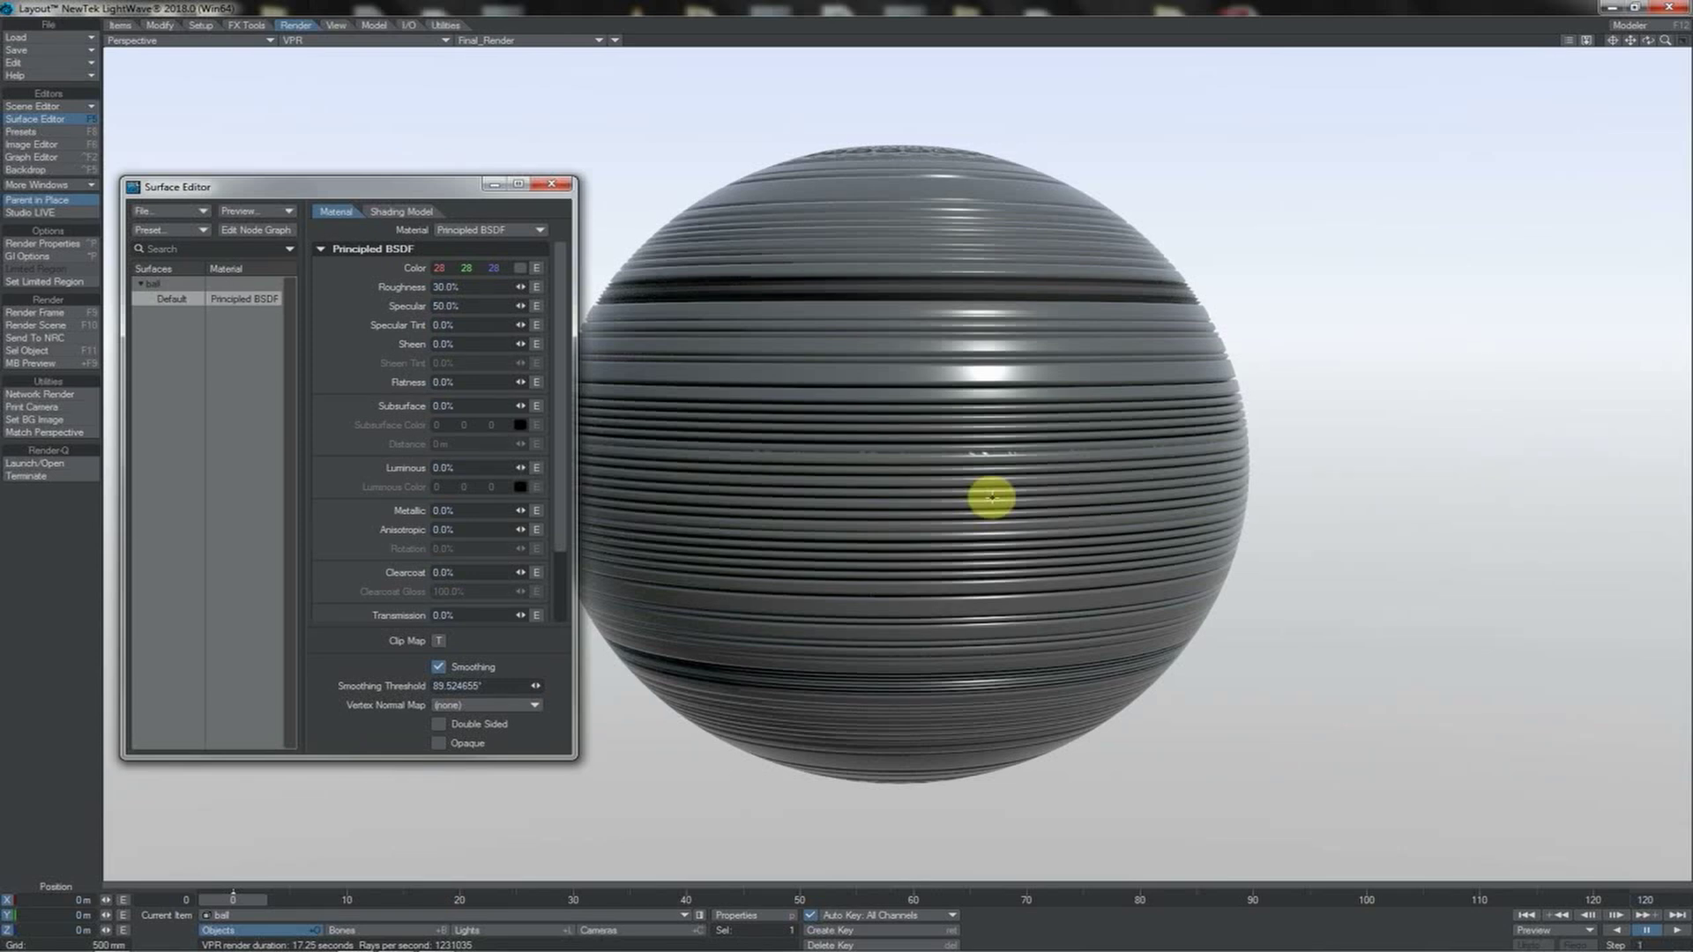
# Remove the horizontal grooves from the ball through its object properties
pyautogui.click(889, 454)
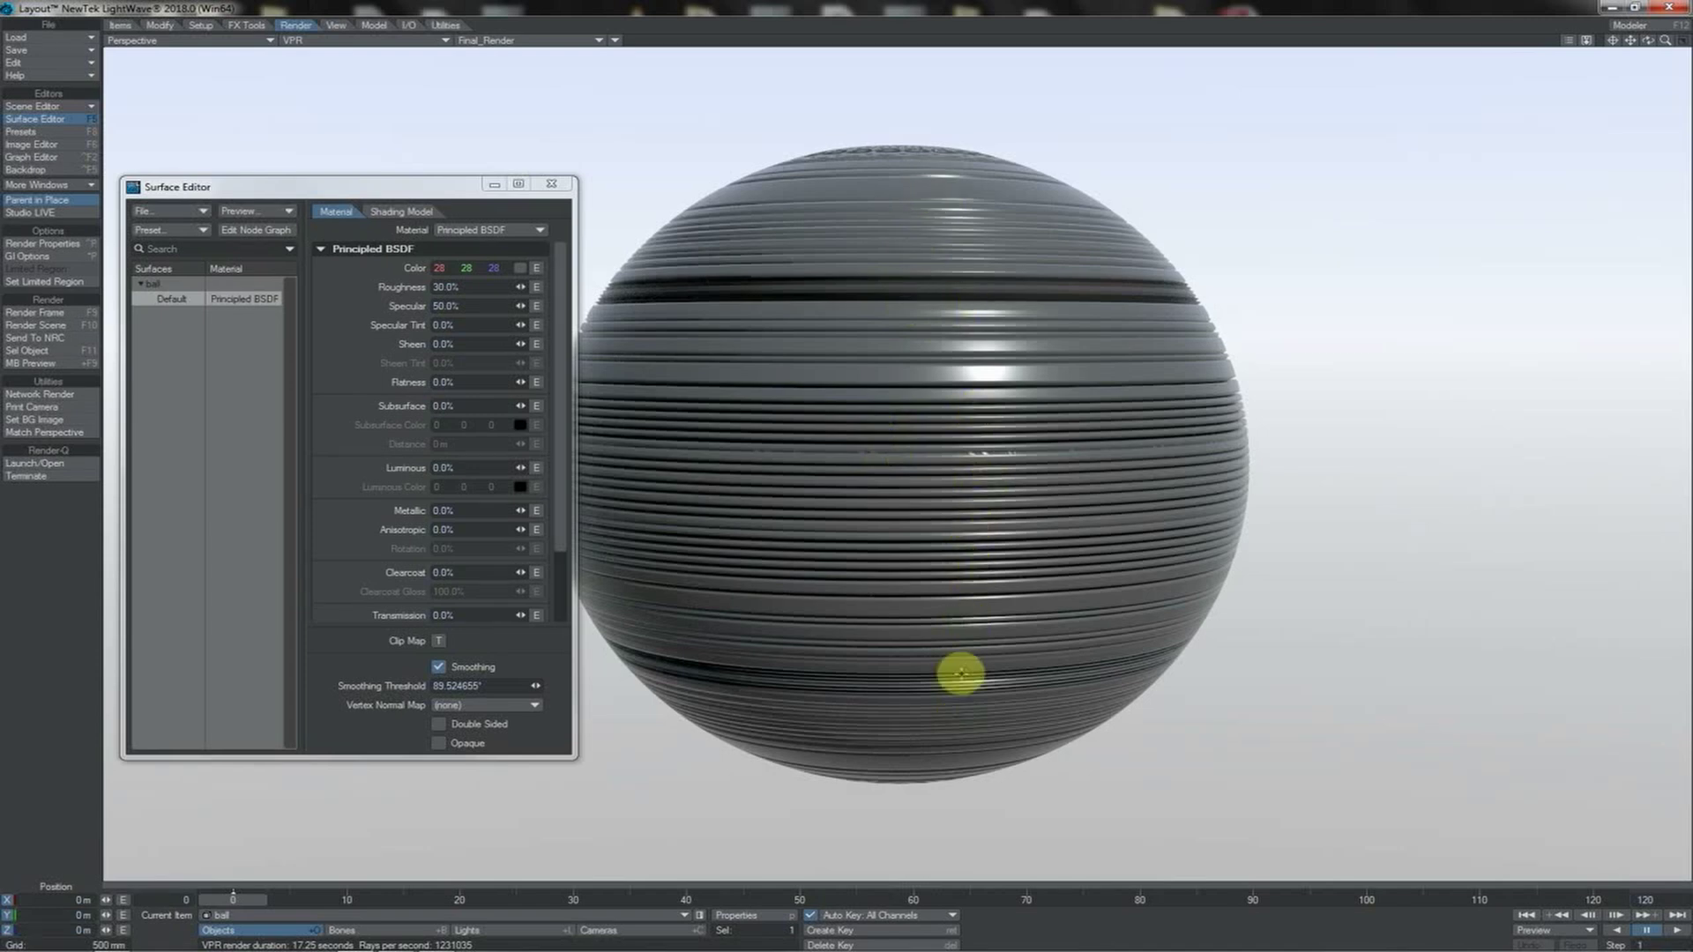
pyautogui.press('p')
pyautogui.click(1558, 472)
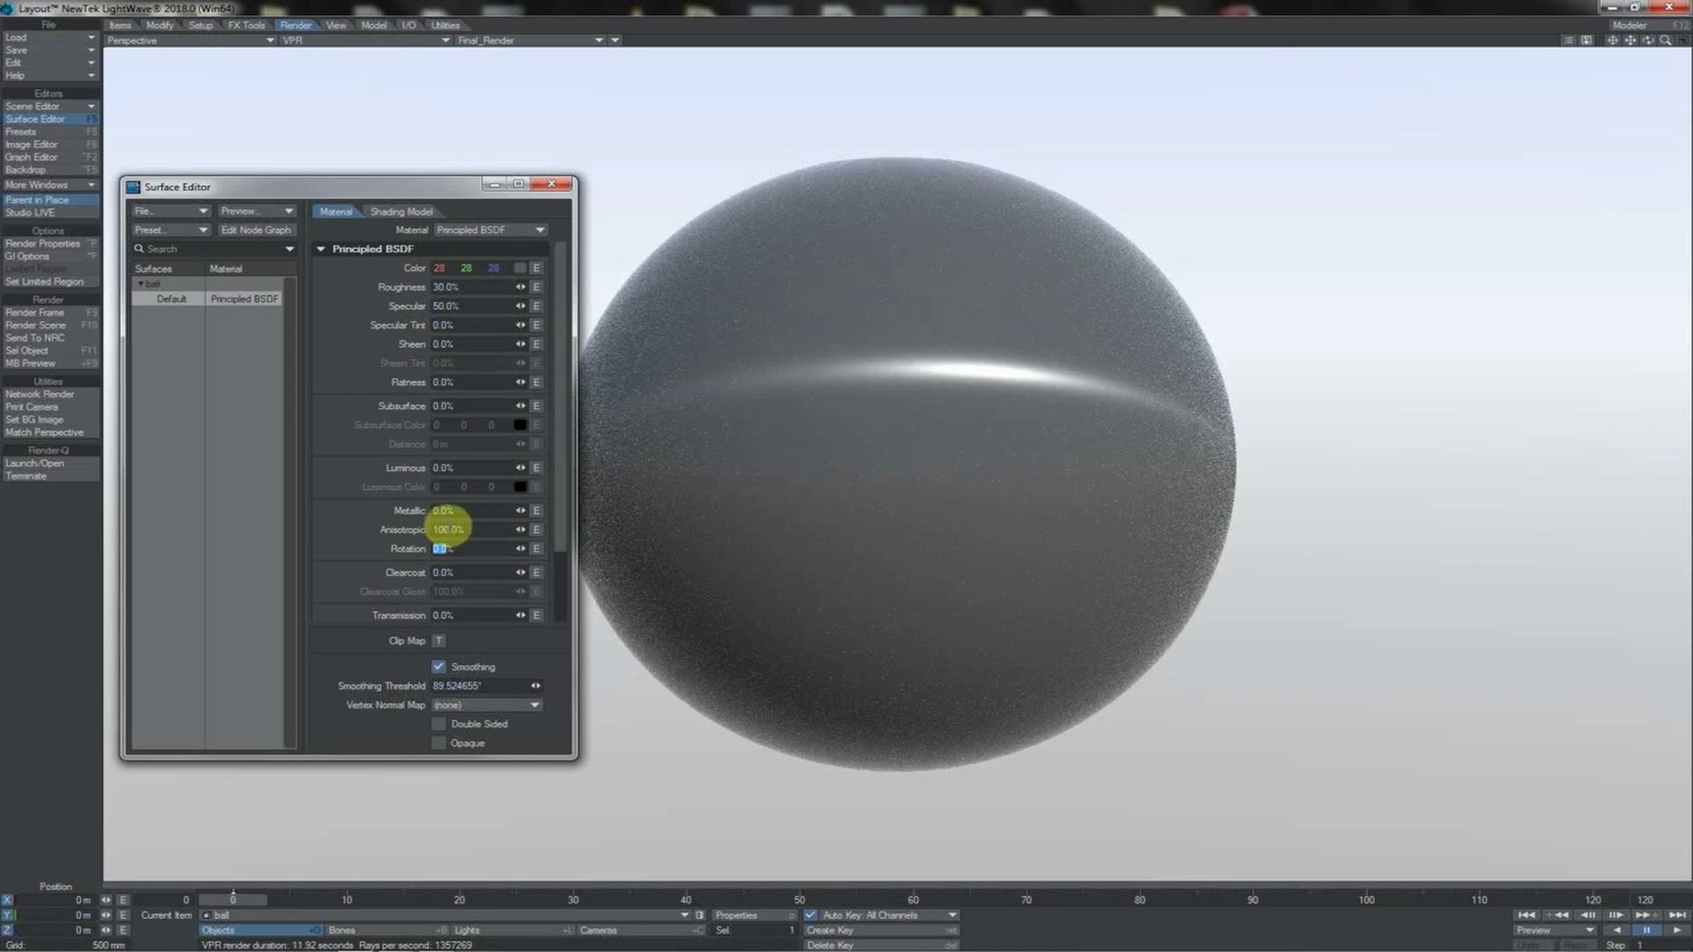
# Try the ball surface's Anisotropic value at 30% and 50% to compare the highlight shape
pyautogui.click(456, 529)
pyautogui.moveTo(457, 529); pyautogui.dragTo(427, 530)
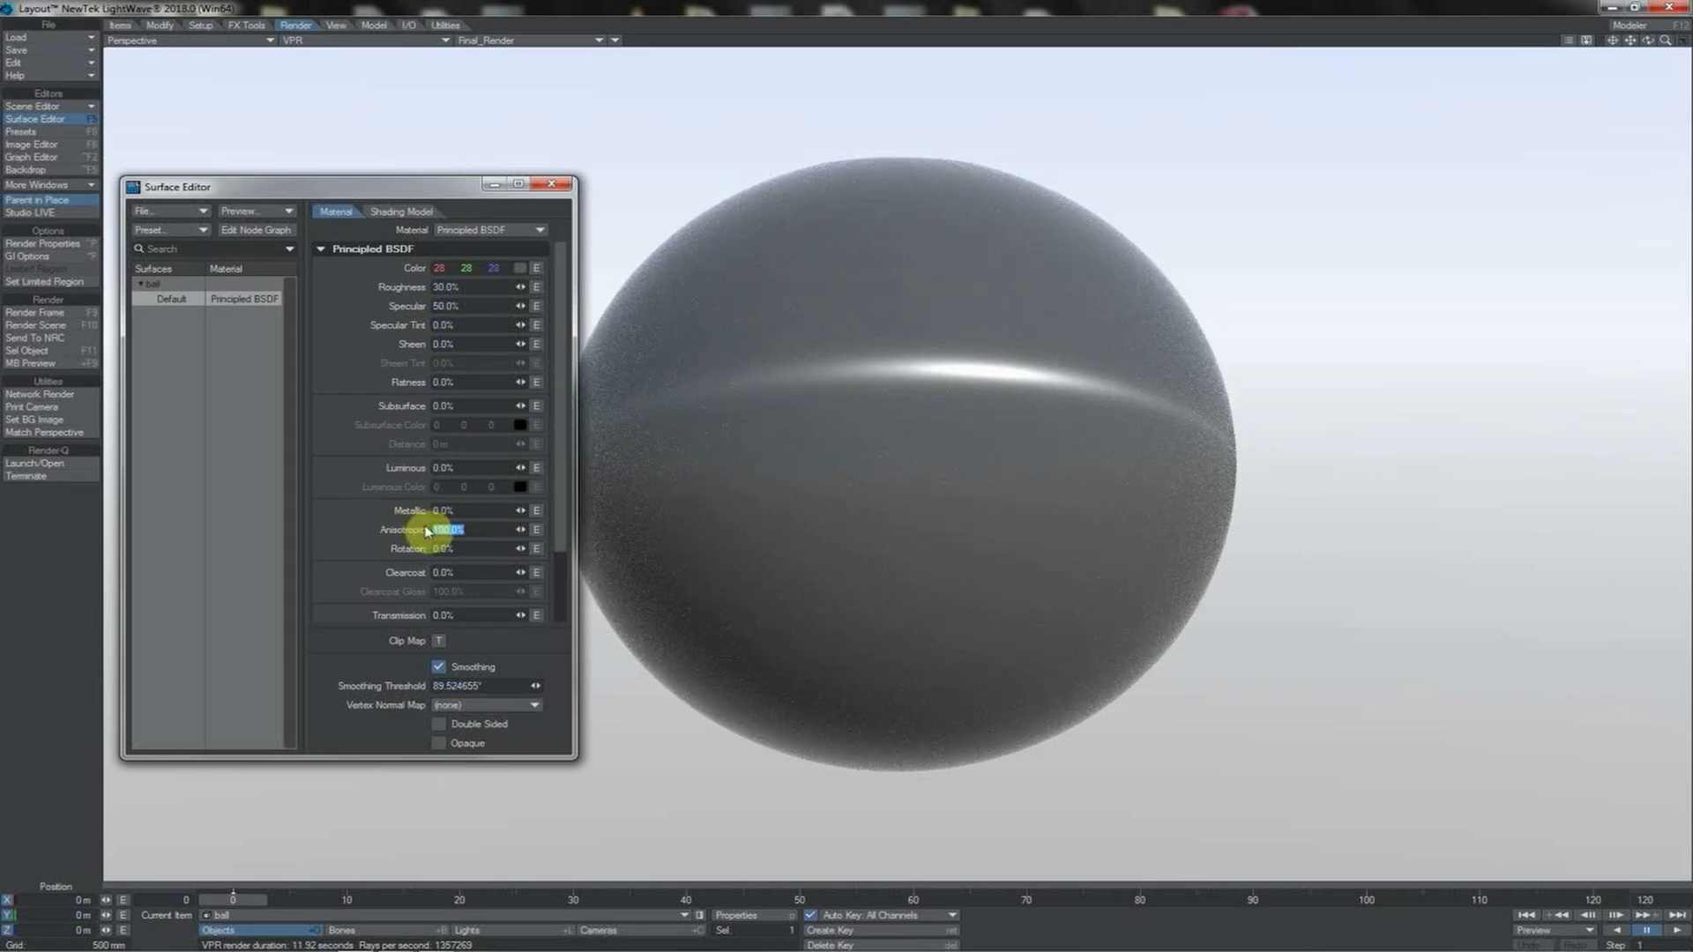
pyautogui.write('30')
pyautogui.press('Tab')
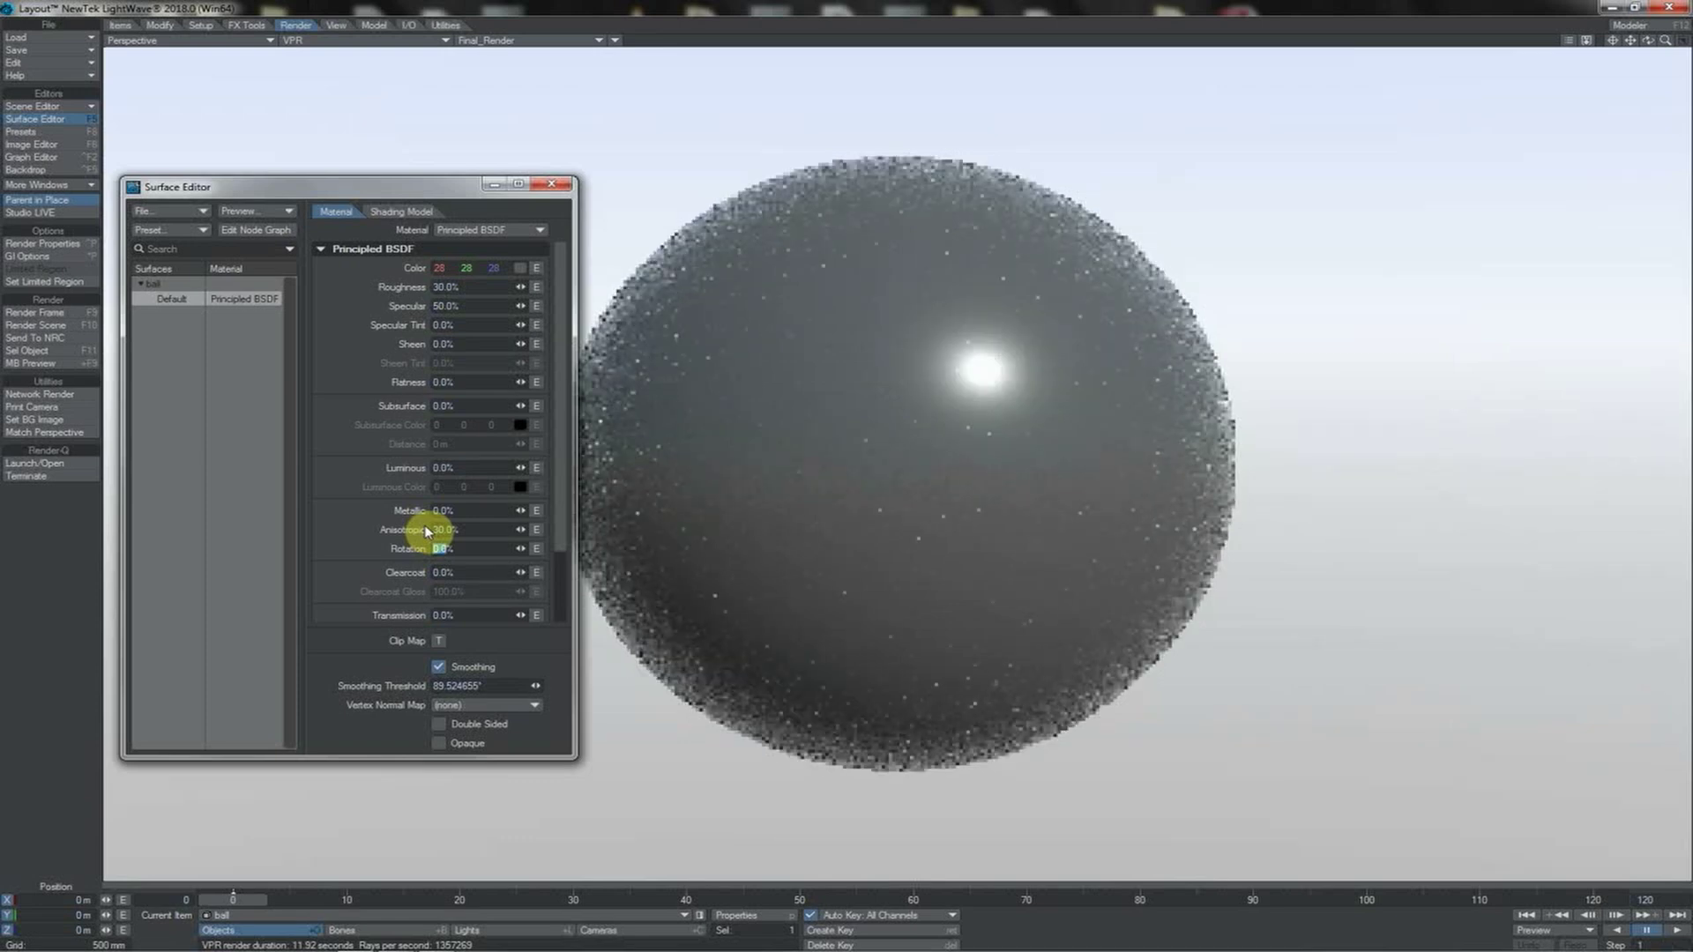
pyautogui.moveTo(454, 529); pyautogui.dragTo(422, 530)
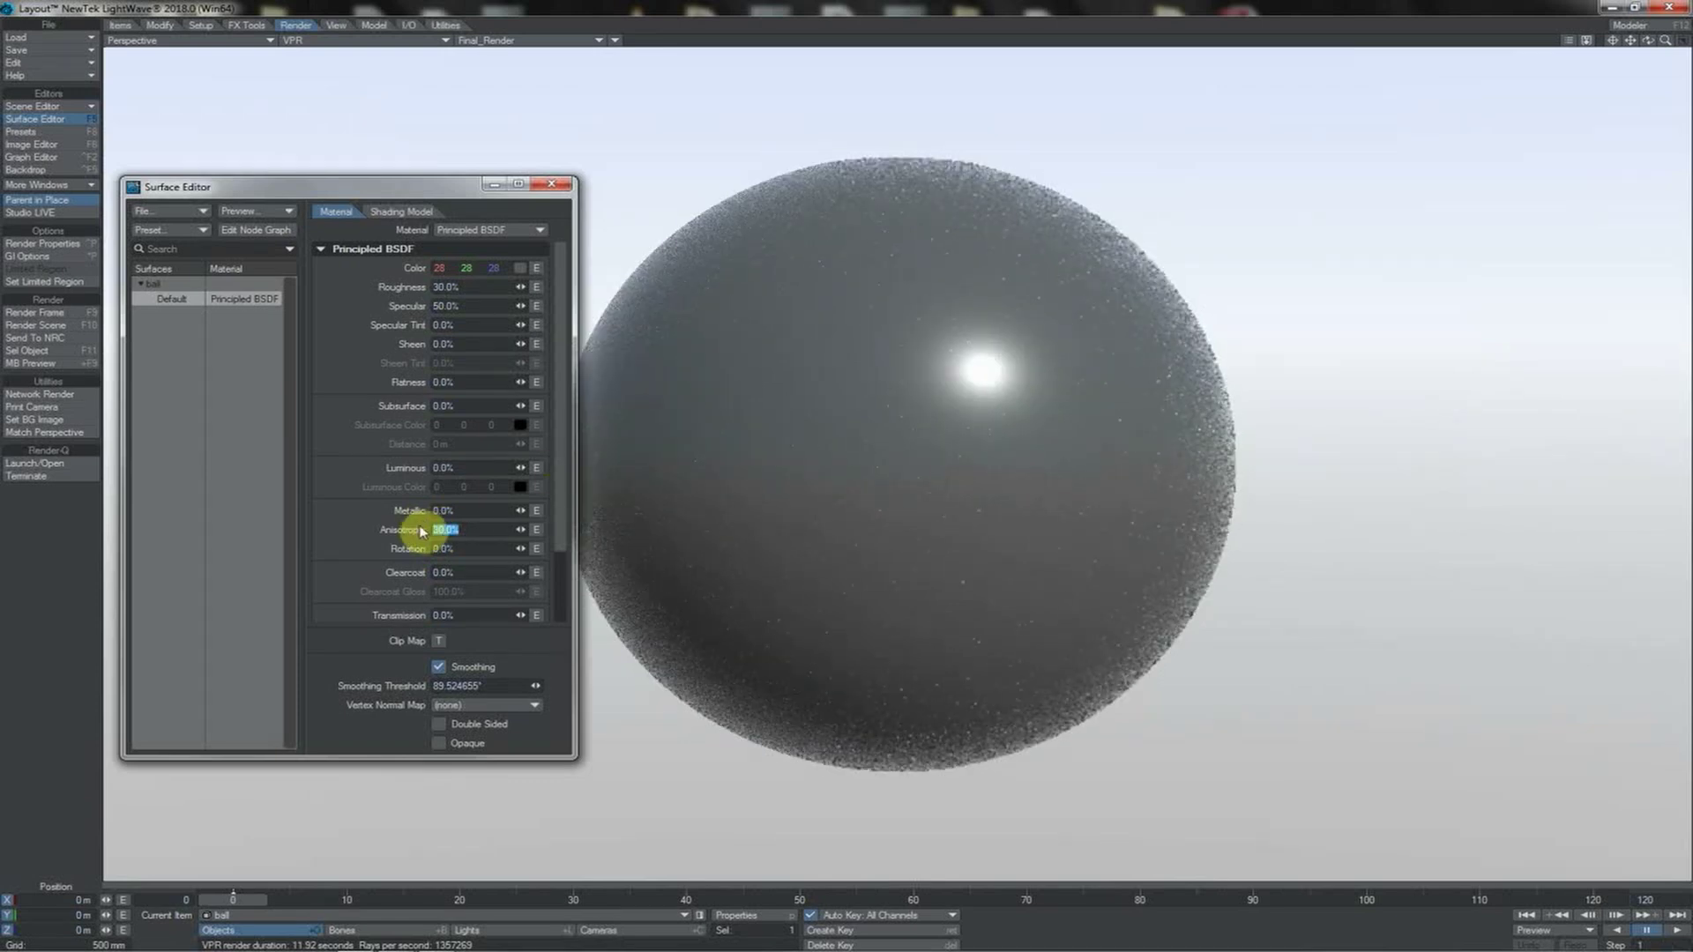
pyautogui.write('50')
pyautogui.press('Tab')
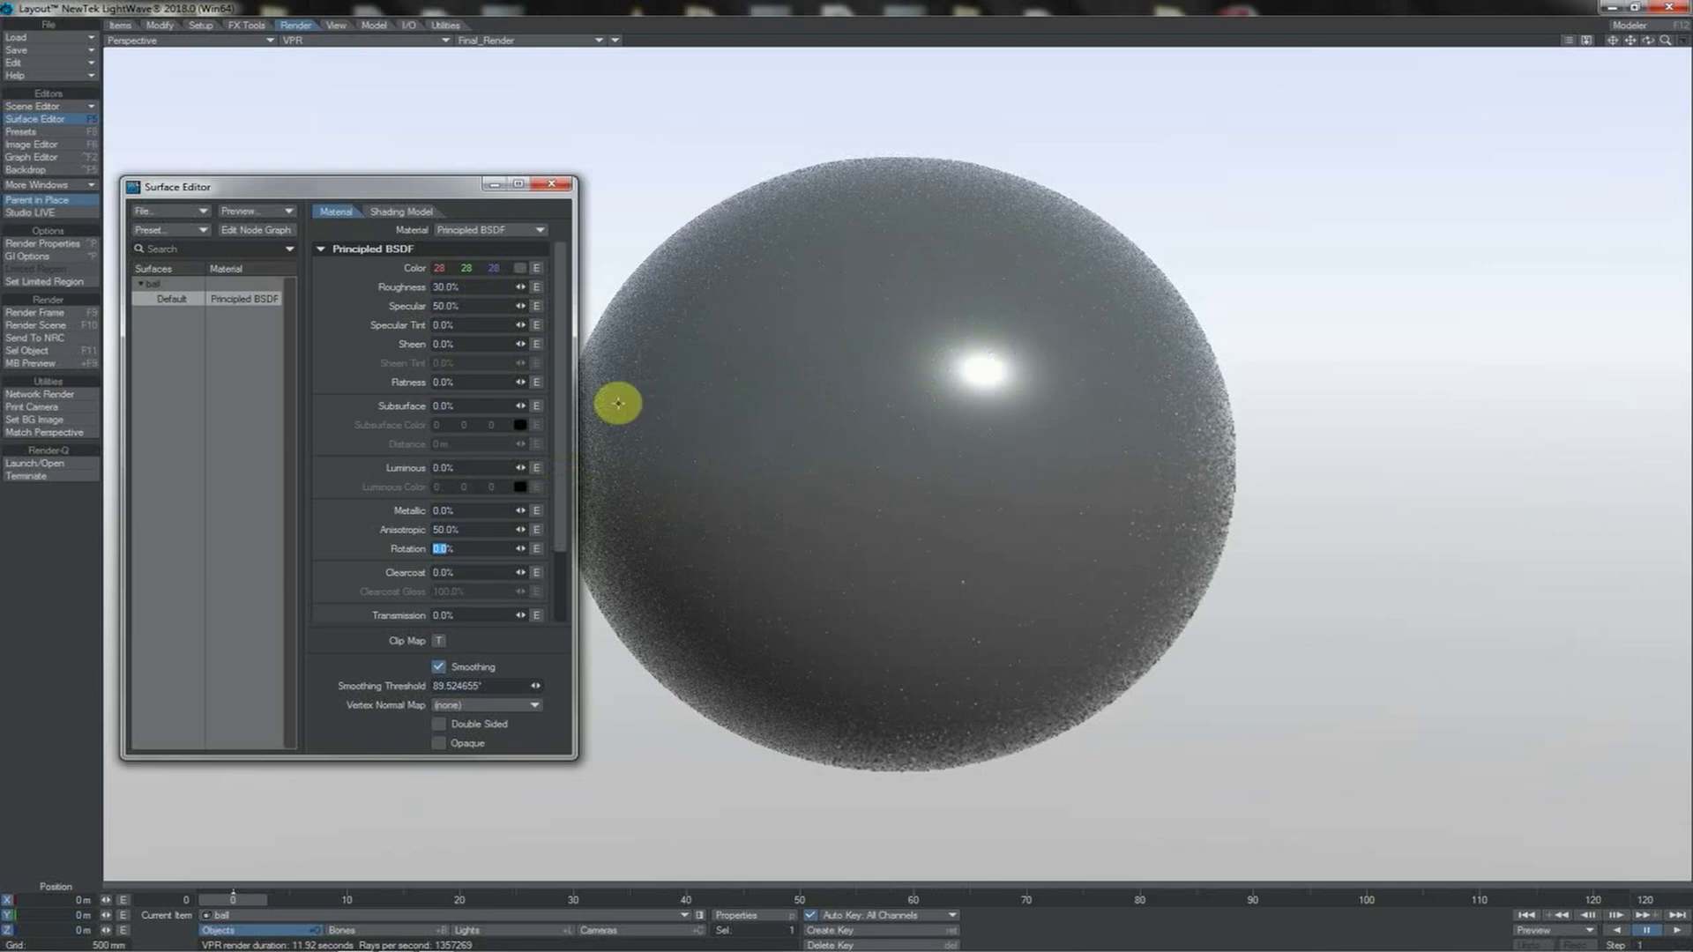
# Try the Anisotropic value at 75%, and finish with it set to 100%
pyautogui.moveTo(477, 530); pyautogui.dragTo(408, 529)
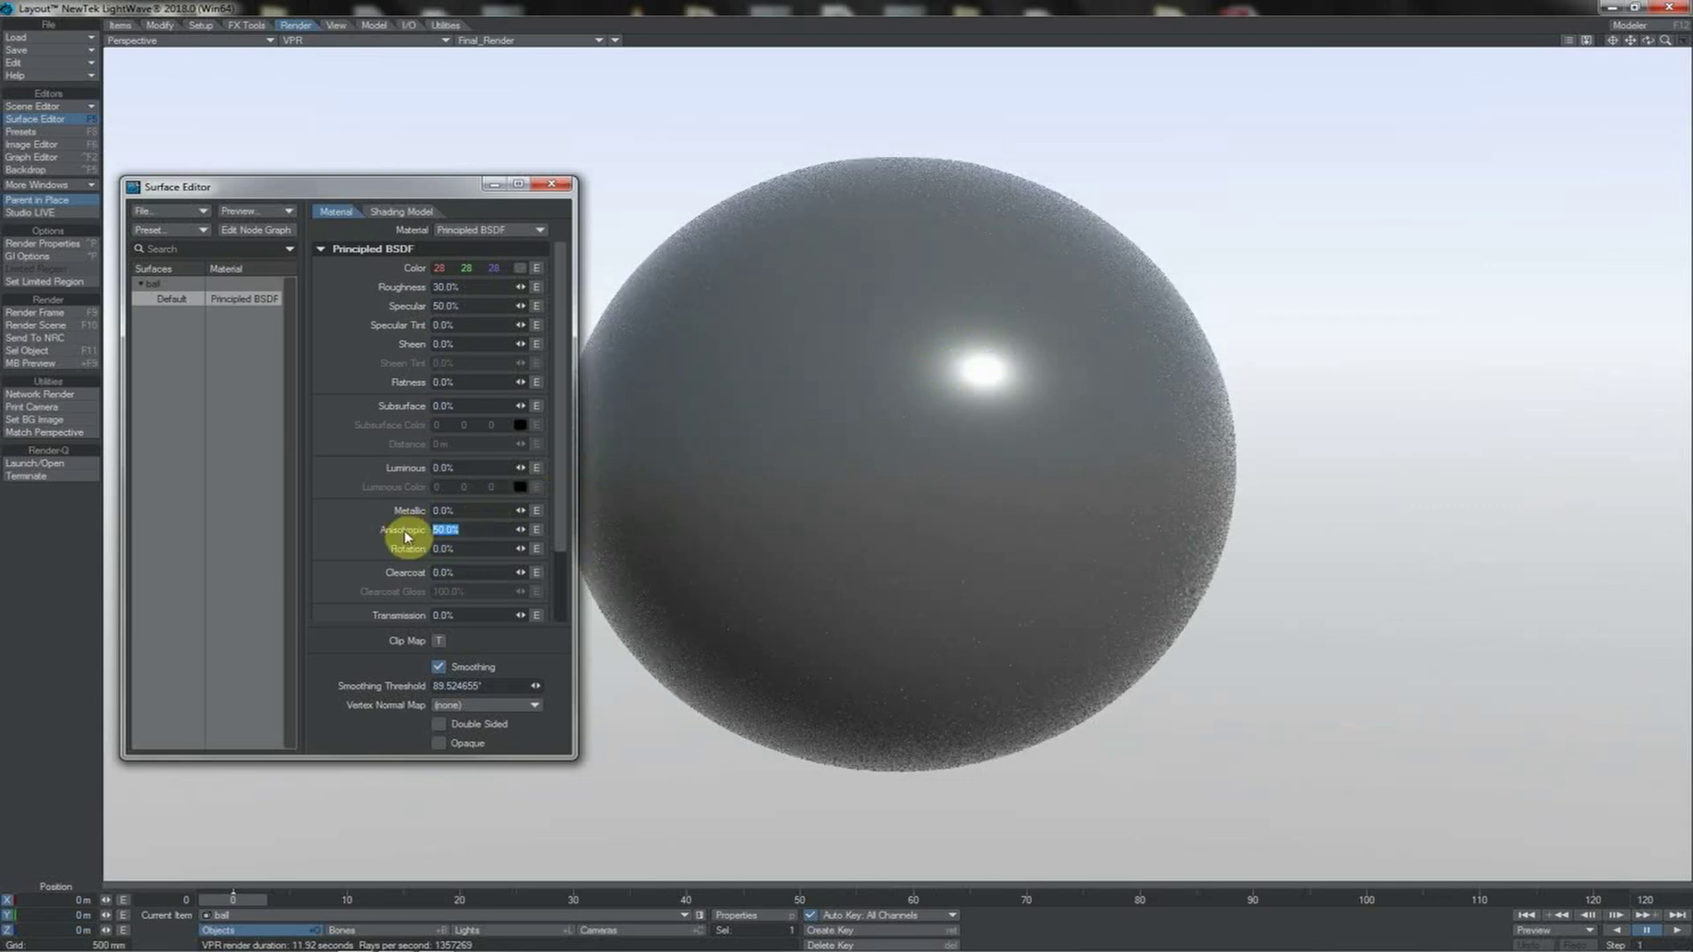
pyautogui.write('75')
pyautogui.press('Tab')
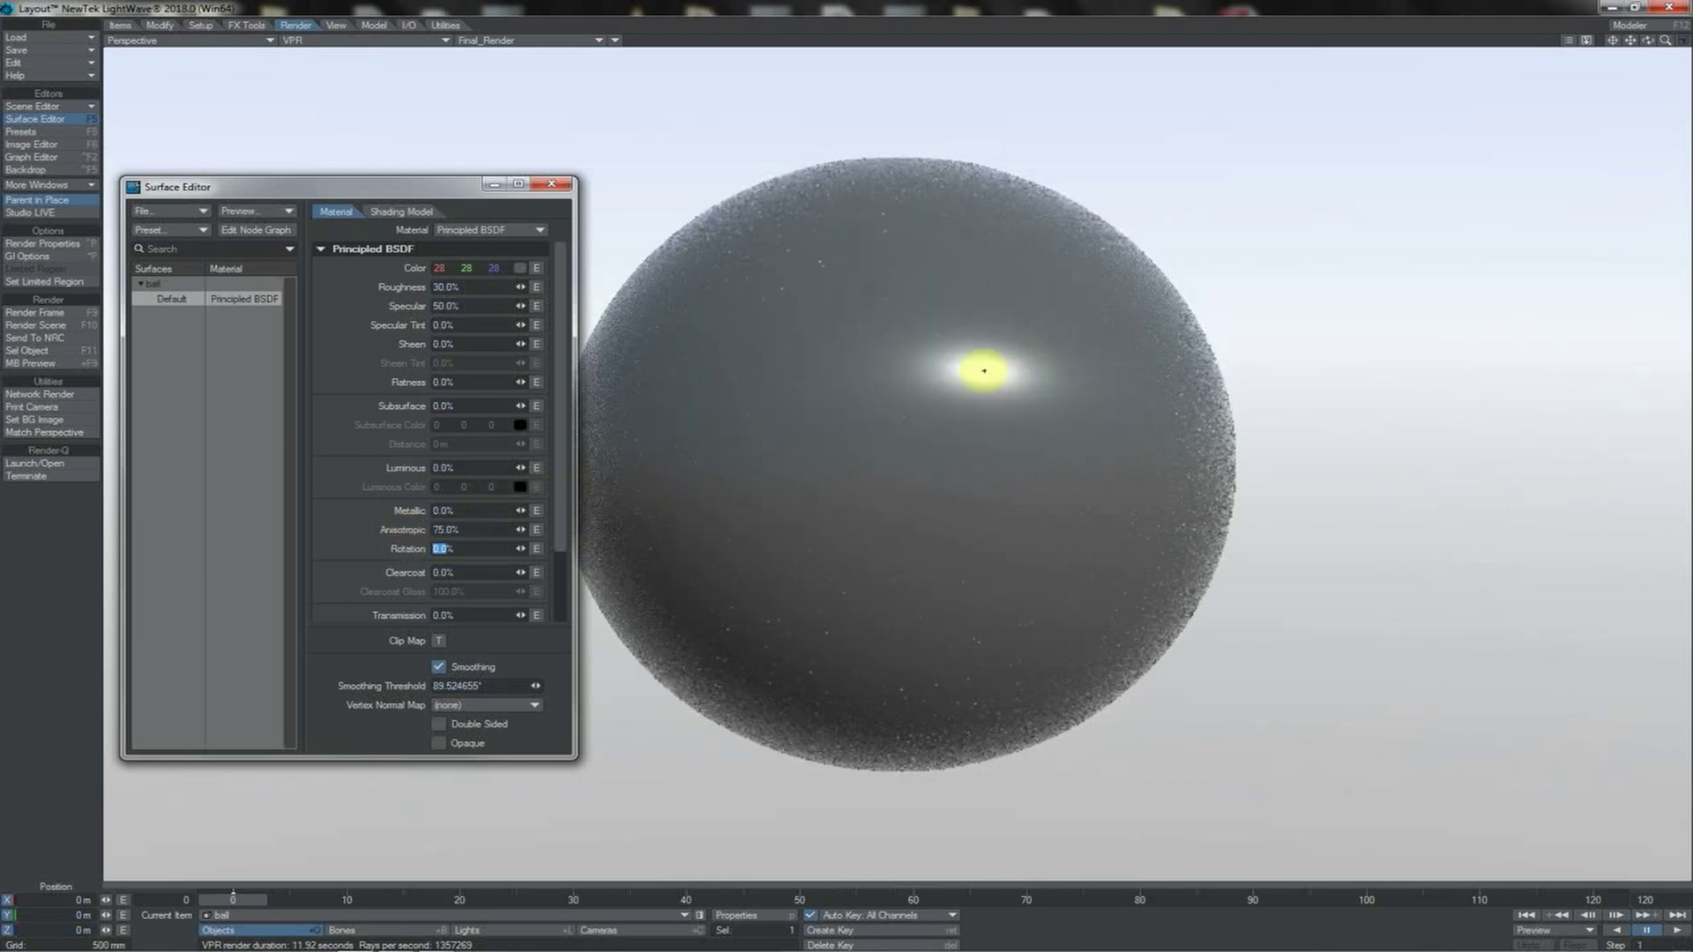
pyautogui.click(444, 529)
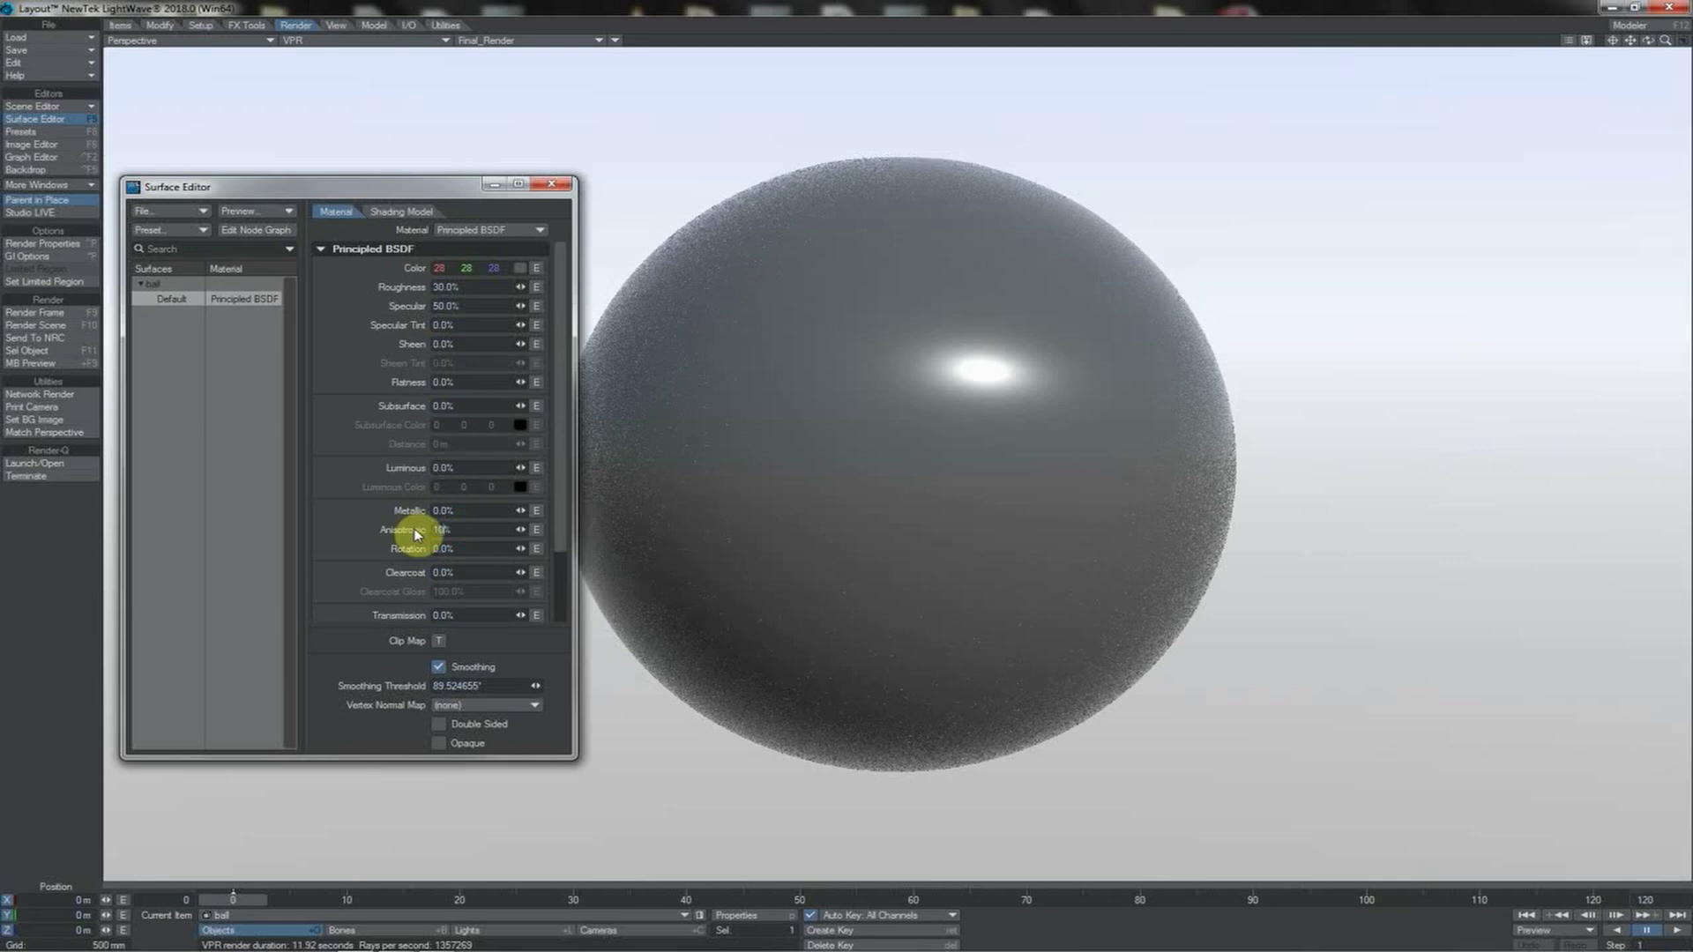
pyautogui.write('100')
pyautogui.press('Tab')
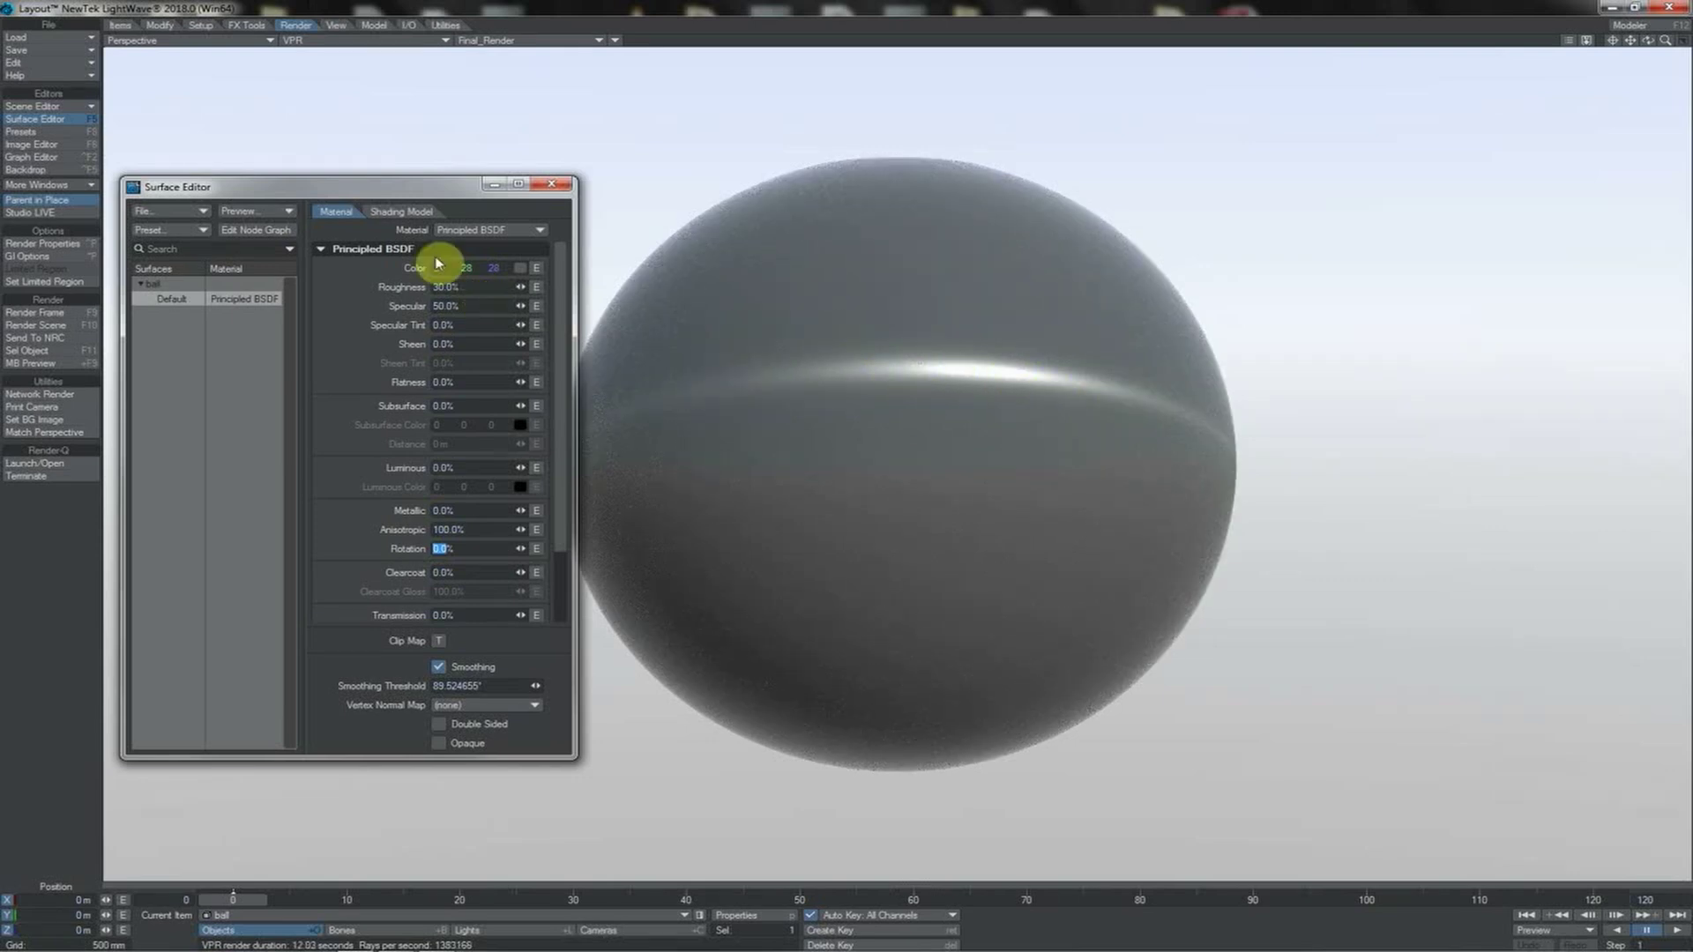
# Set the ball surface's Roughness to 0% to test its influence on the anisotropic highlight
pyautogui.click(477, 285)
pyautogui.write('80')
pyautogui.press('Return')
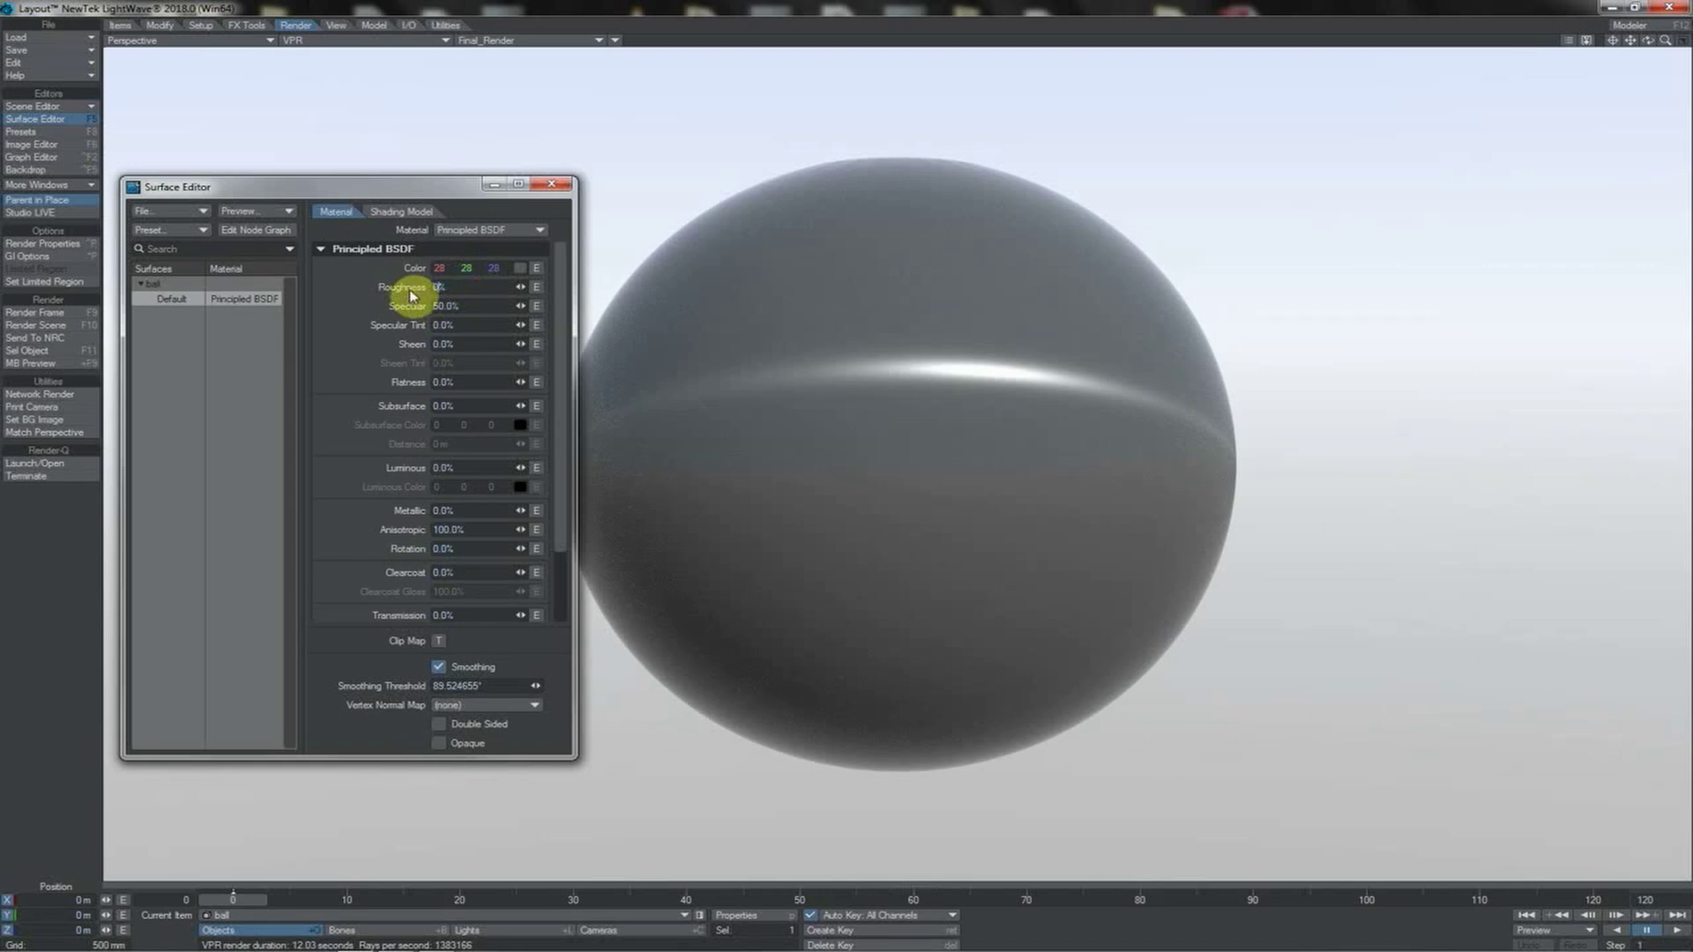
pyautogui.press('Return')
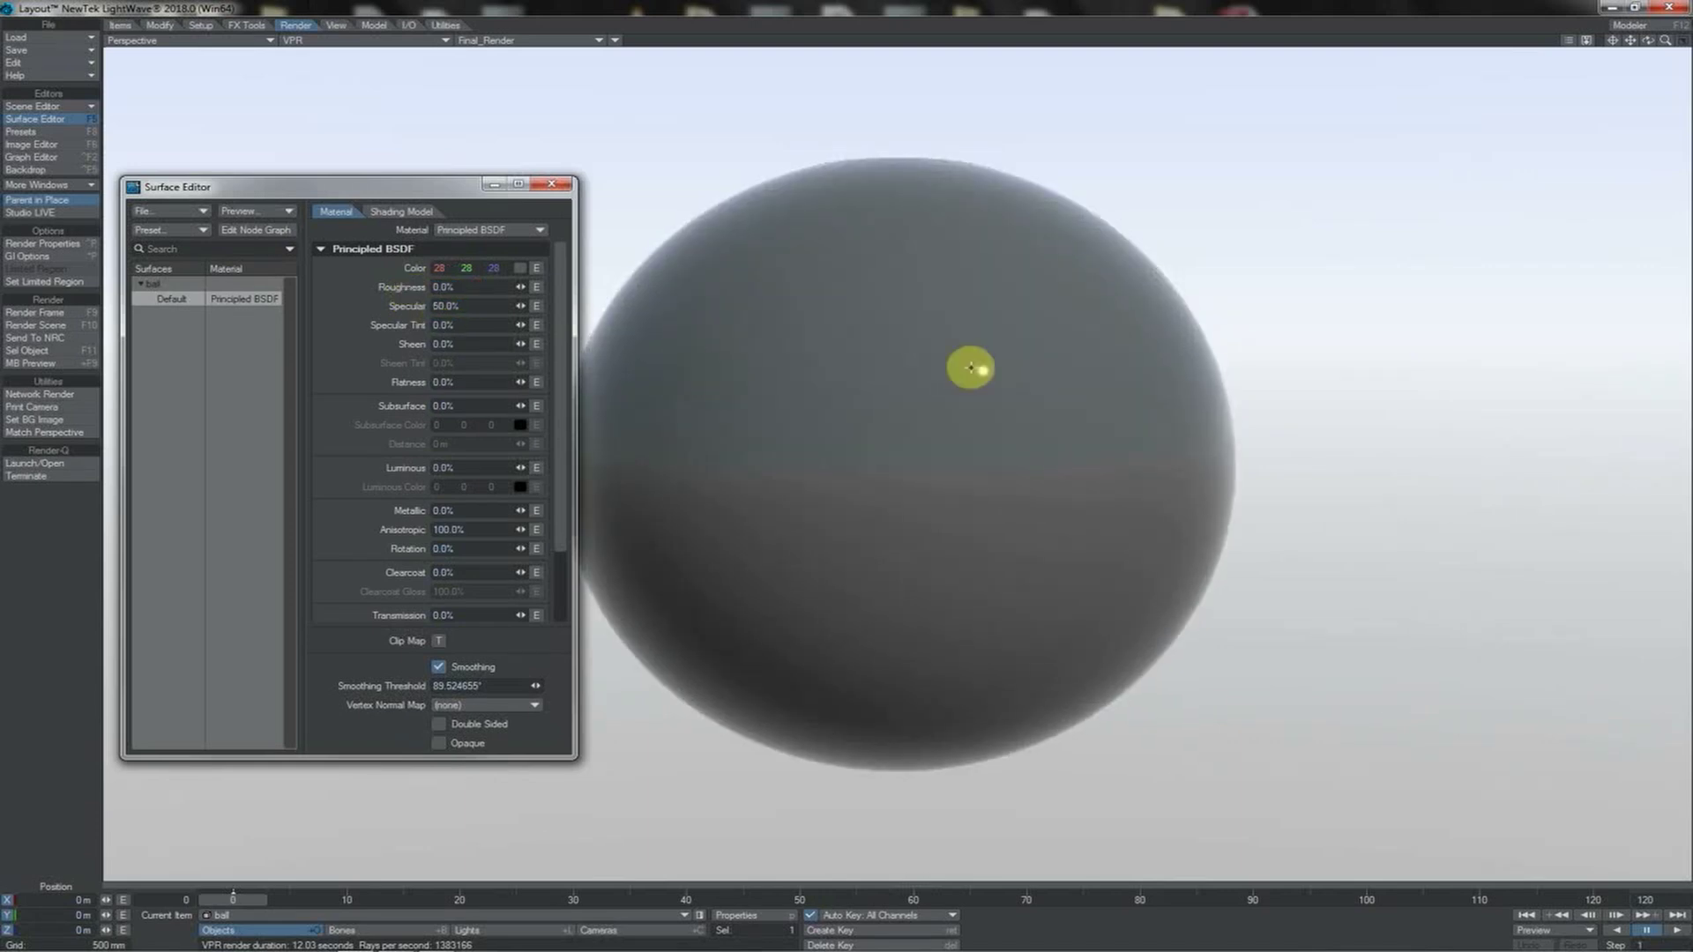
# Try the surface's Roughness at 50%, and finish with it set to 25%
pyautogui.click(456, 286)
pyautogui.write('50')
pyautogui.press('Return')
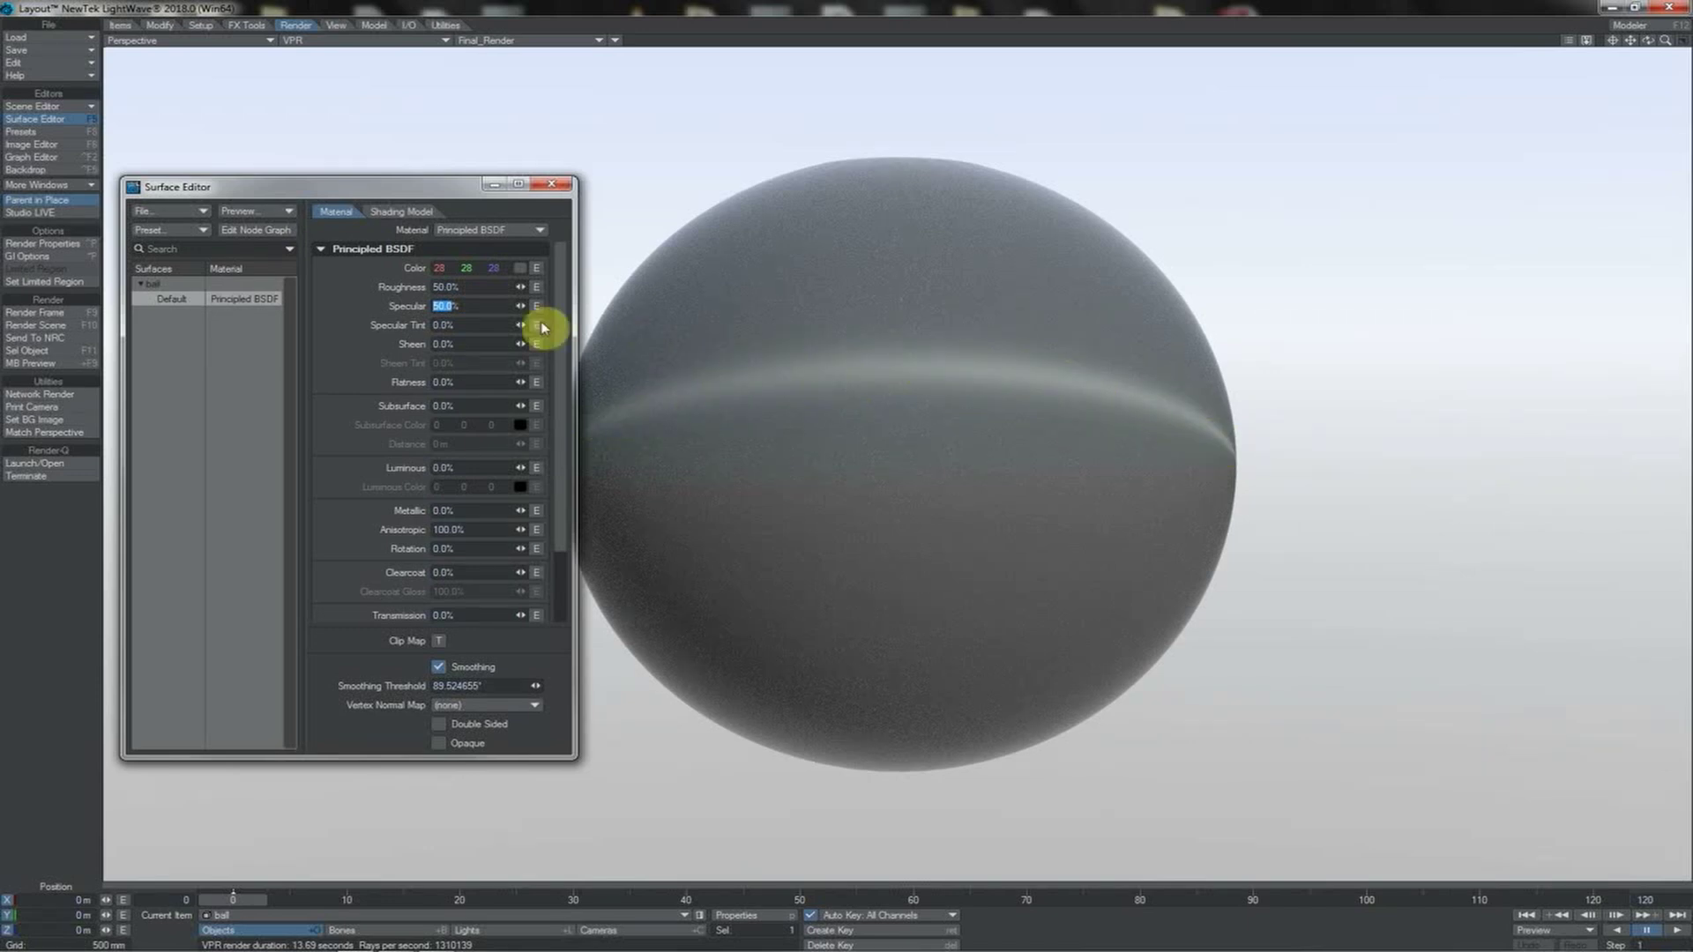
pyautogui.click(472, 287)
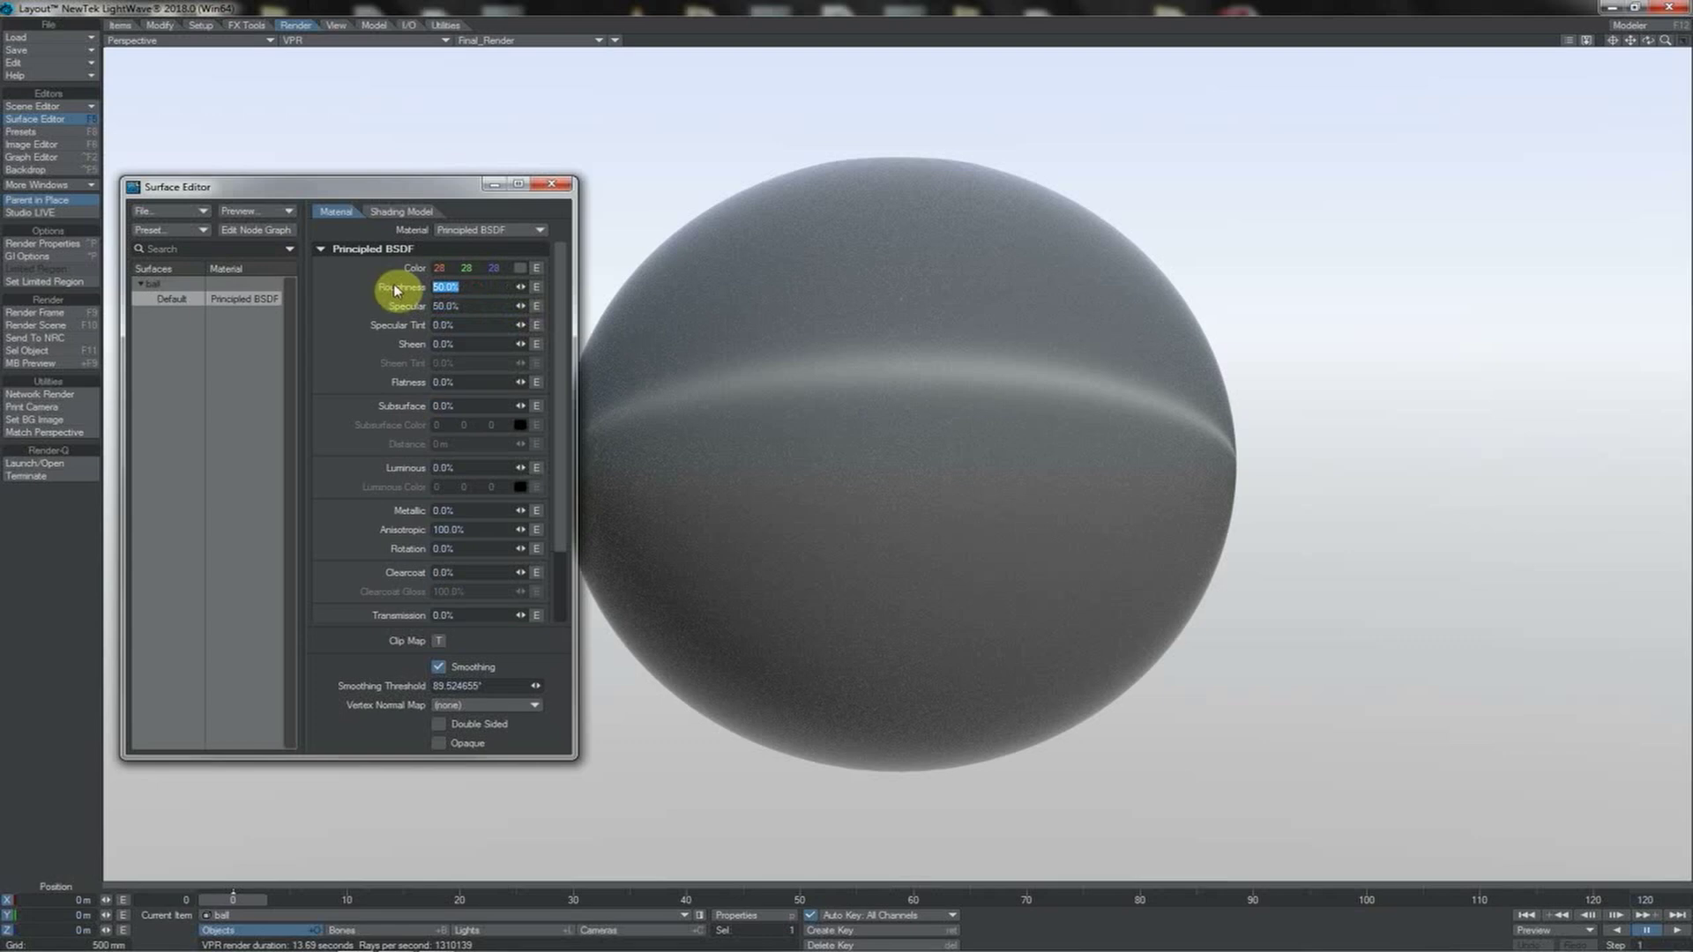
pyautogui.press('Return')
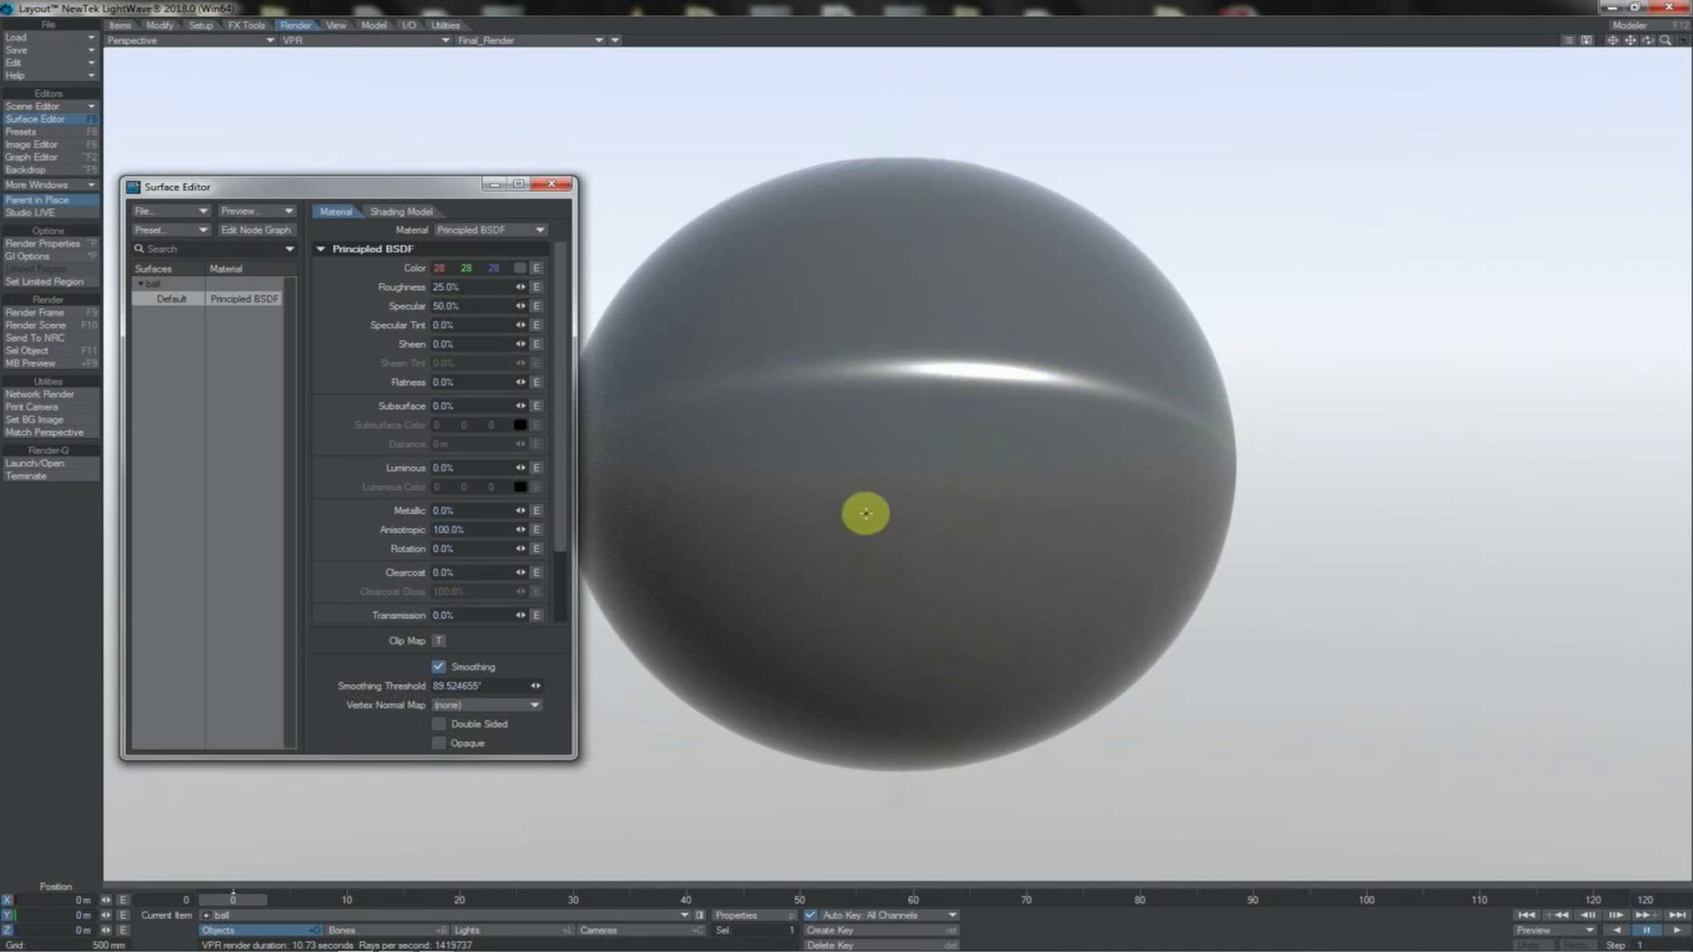
# Try the anisotropic Rotation at 100%, and finish with it set to 50%
pyautogui.click(469, 548)
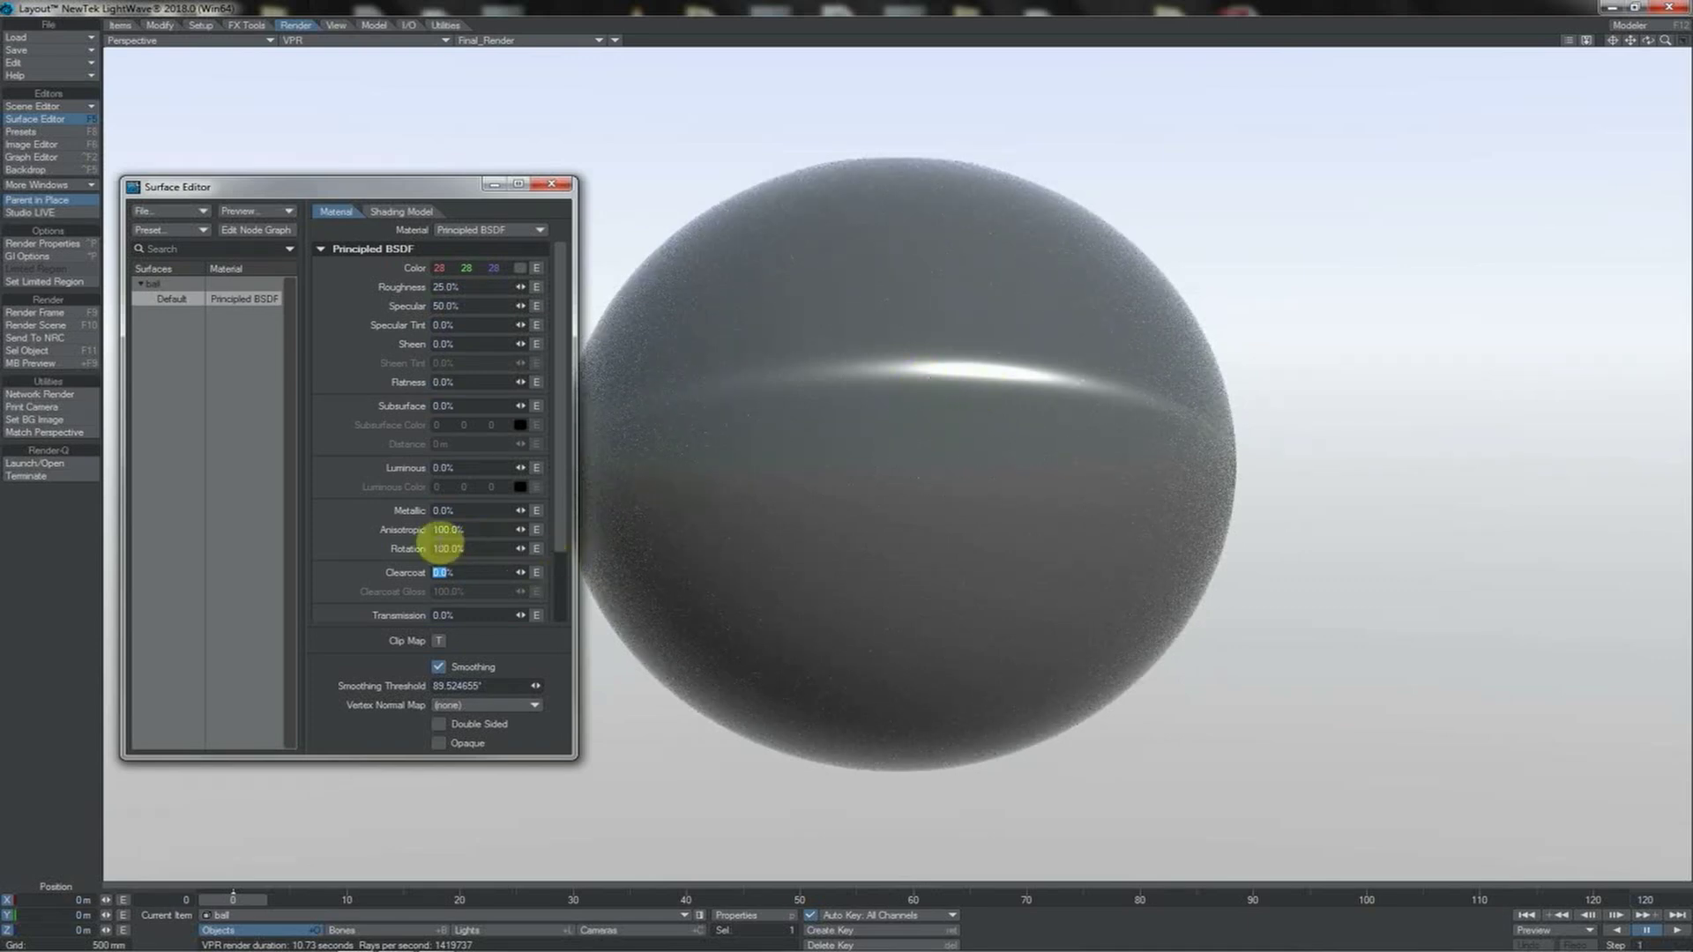
pyautogui.click(468, 548)
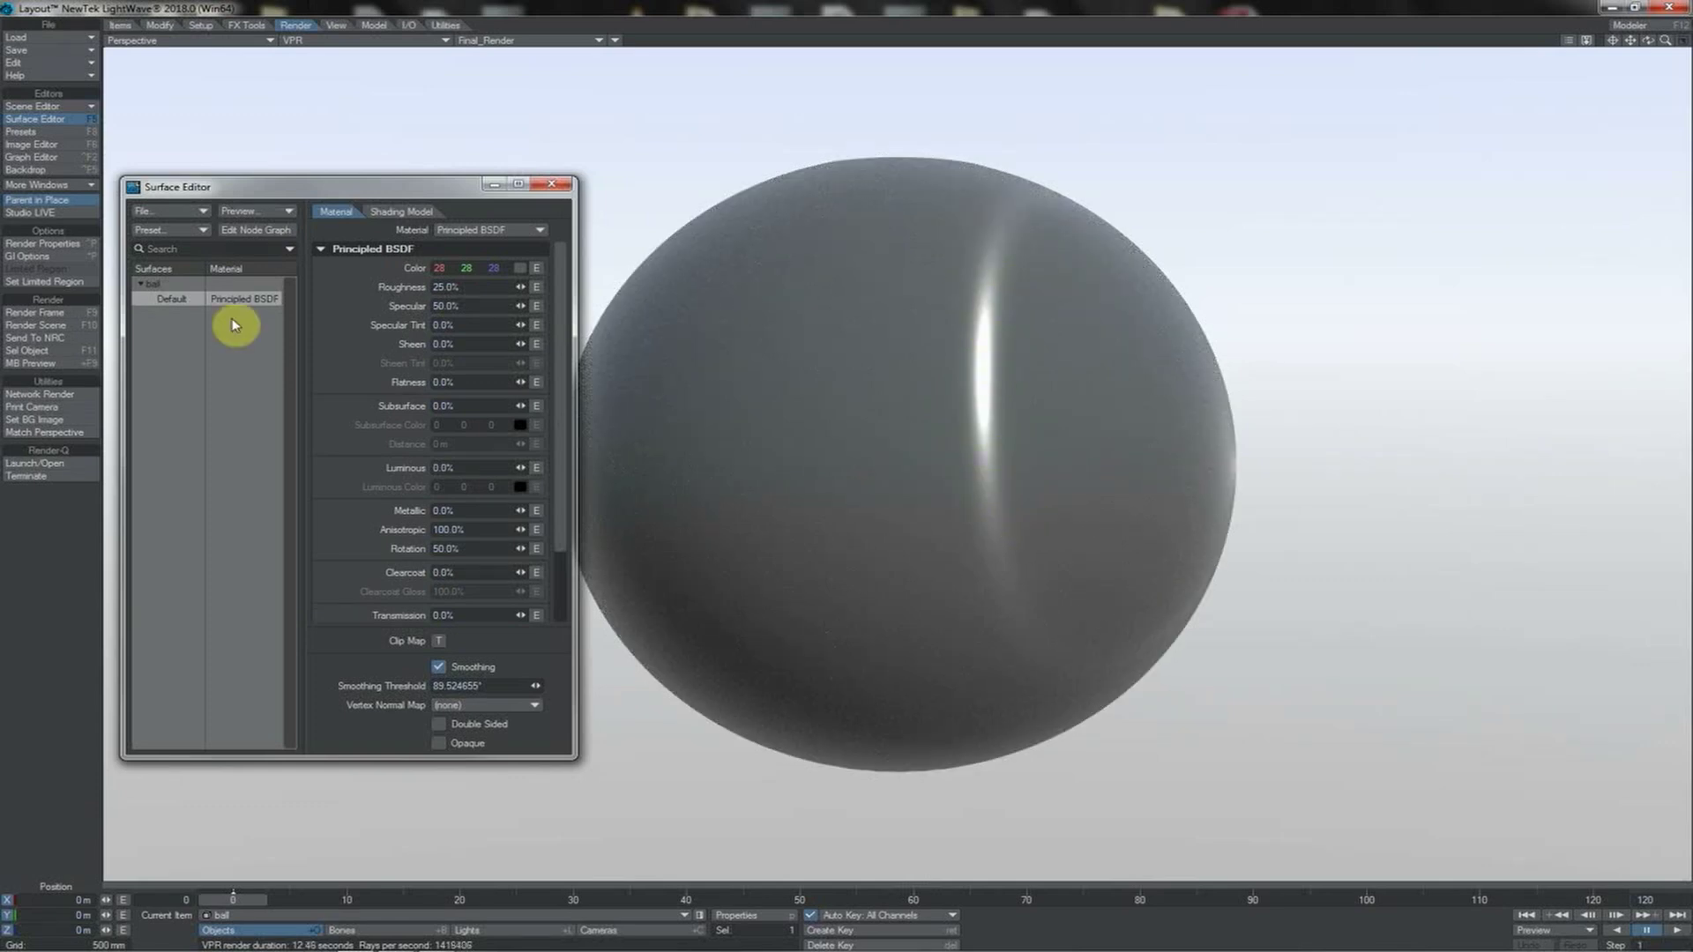
# Open the Default surface's node graph in a narrower window and spread out the Principled BSDF and Surface nodes
pyautogui.moveTo(1632, 50); pyautogui.dragTo(835, 468)
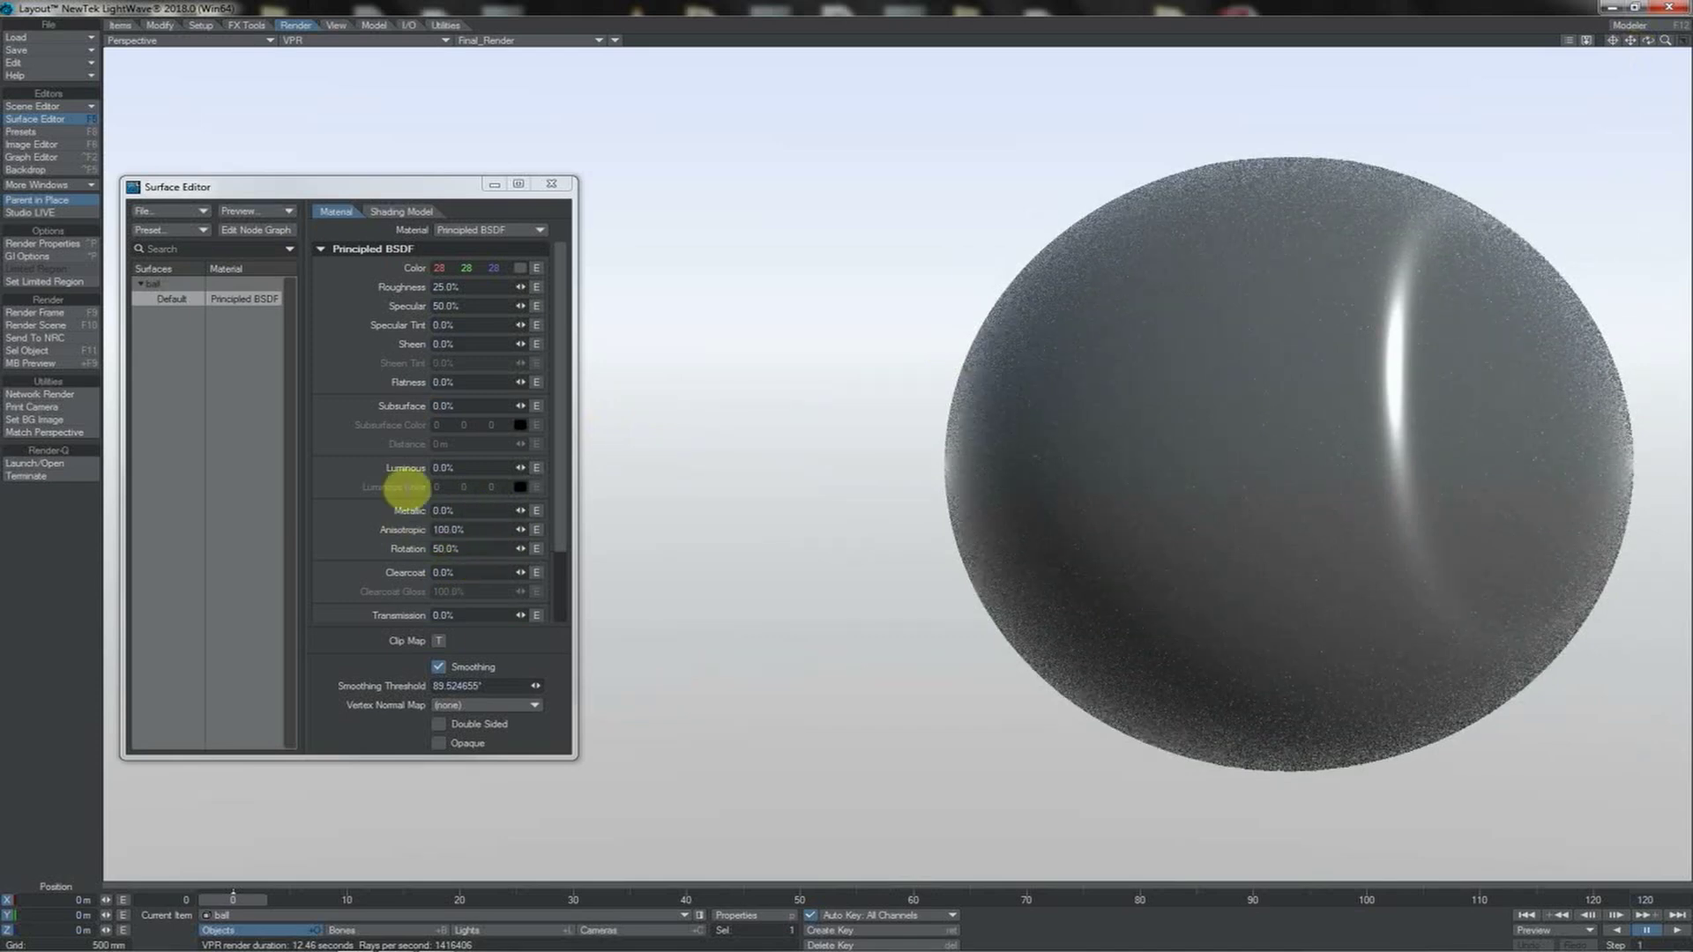
pyautogui.doubleClick(174, 306)
pyautogui.moveTo(1229, 294); pyautogui.dragTo(986, 318)
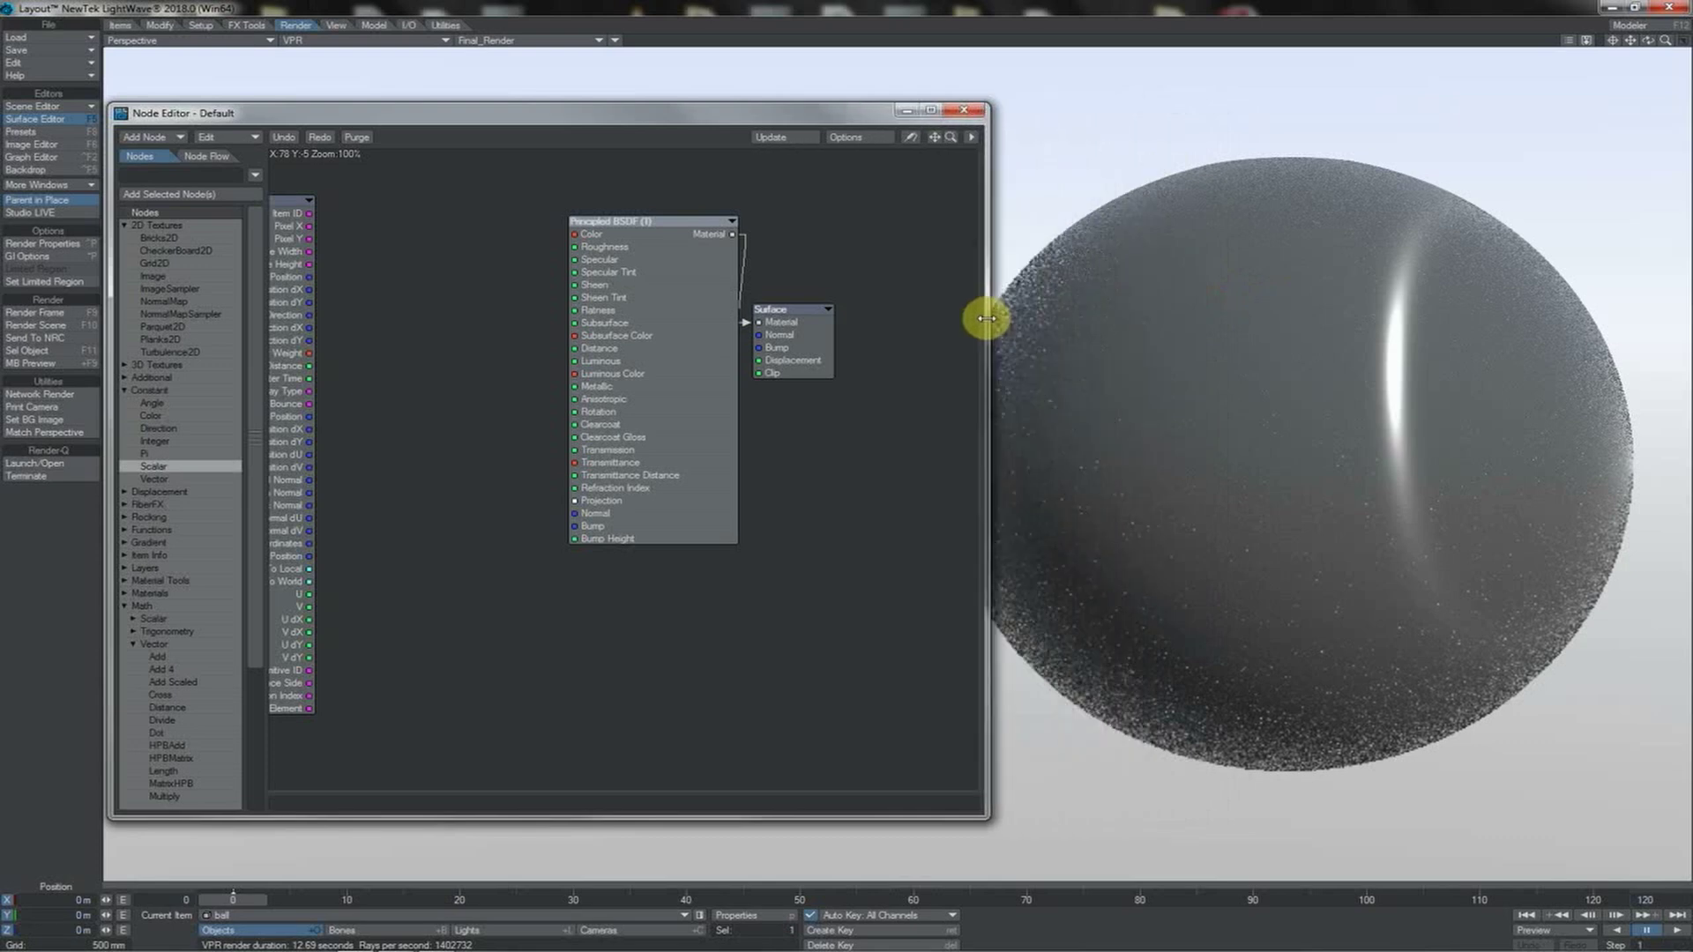
pyautogui.moveTo(804, 337); pyautogui.dragTo(917, 331)
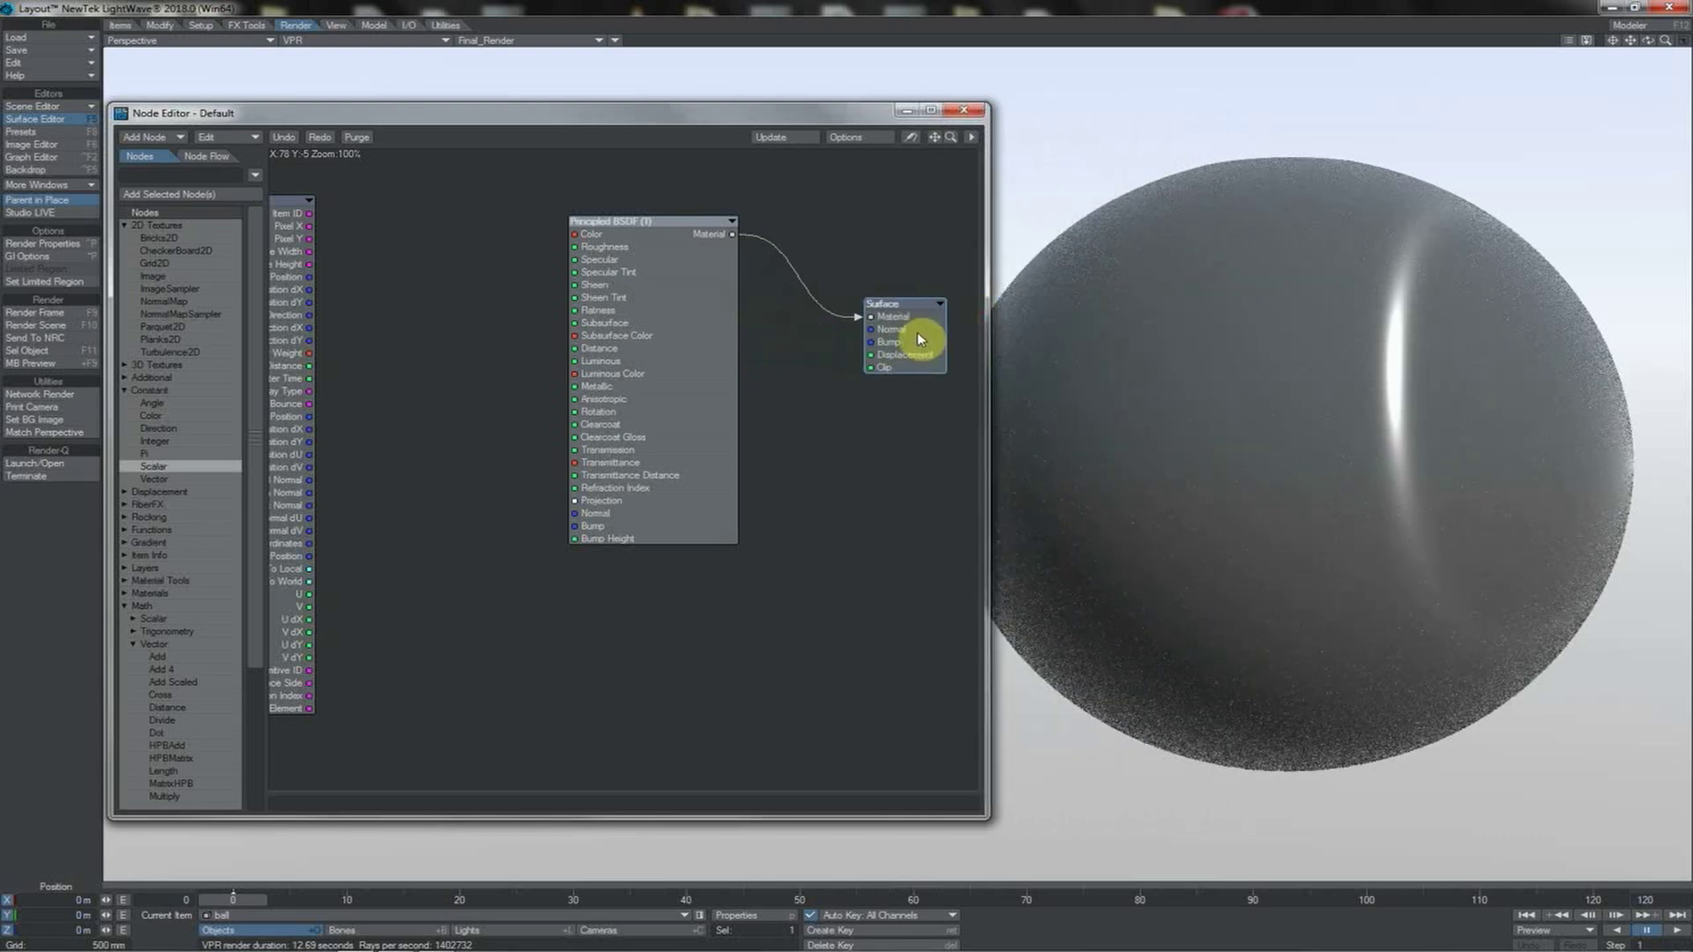
pyautogui.moveTo(695, 362); pyautogui.dragTo(748, 345)
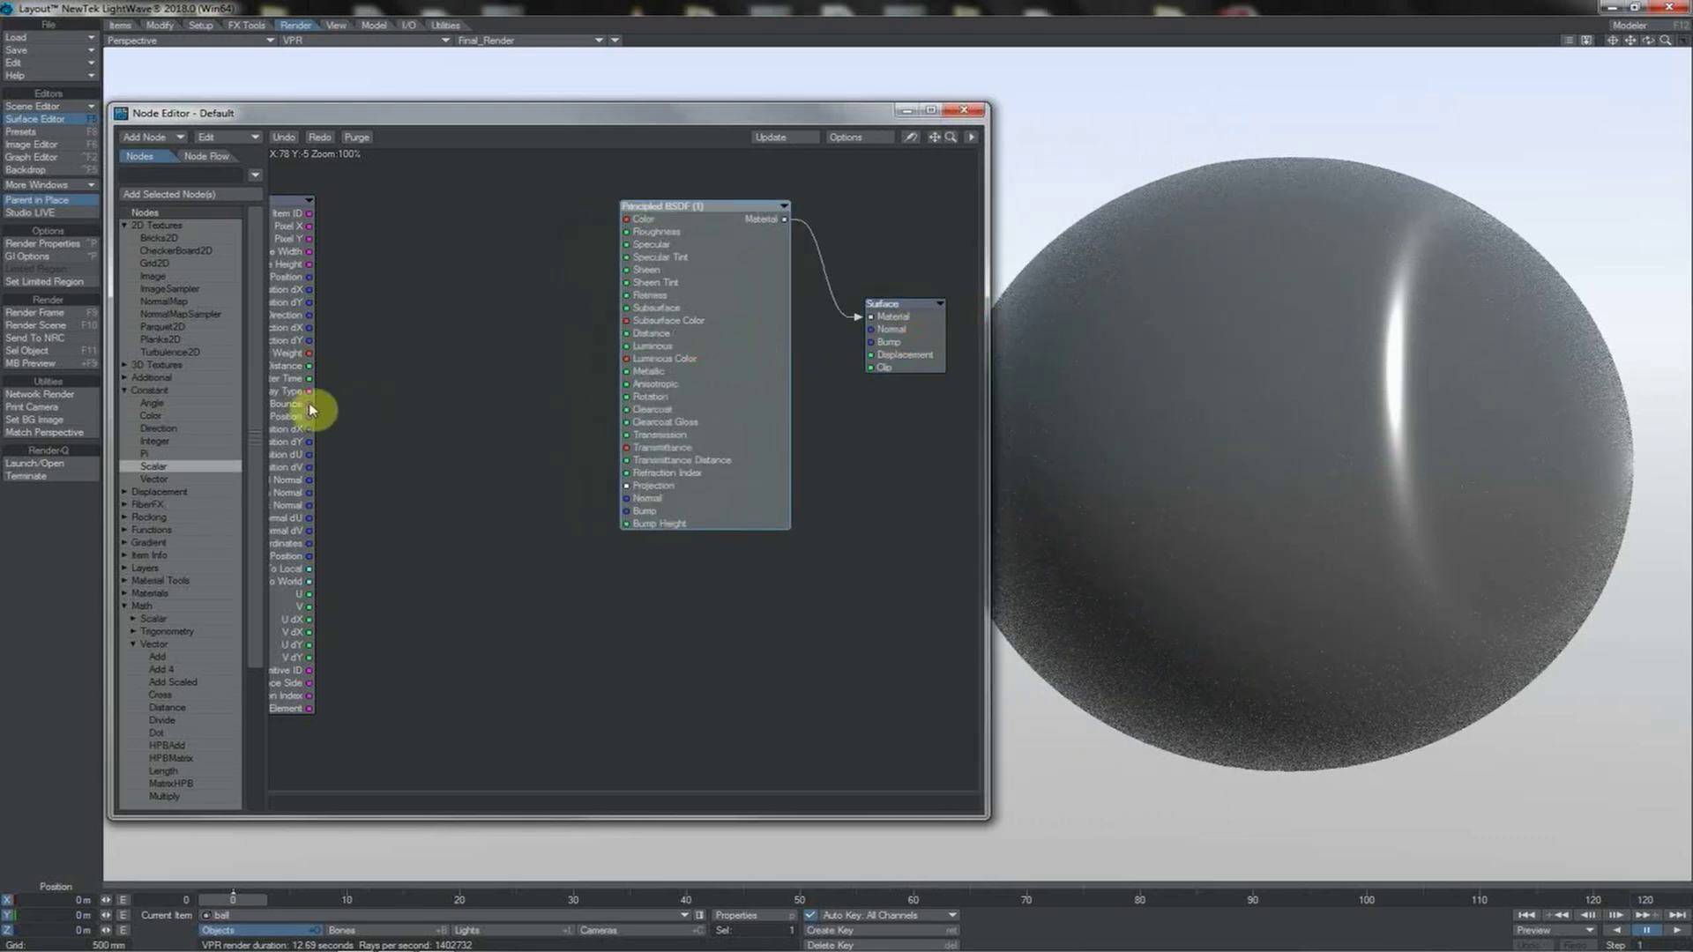
# Add a Spherical projection node and connect its output to the Projection input of the Principled BSDF node
pyautogui.click(125, 391)
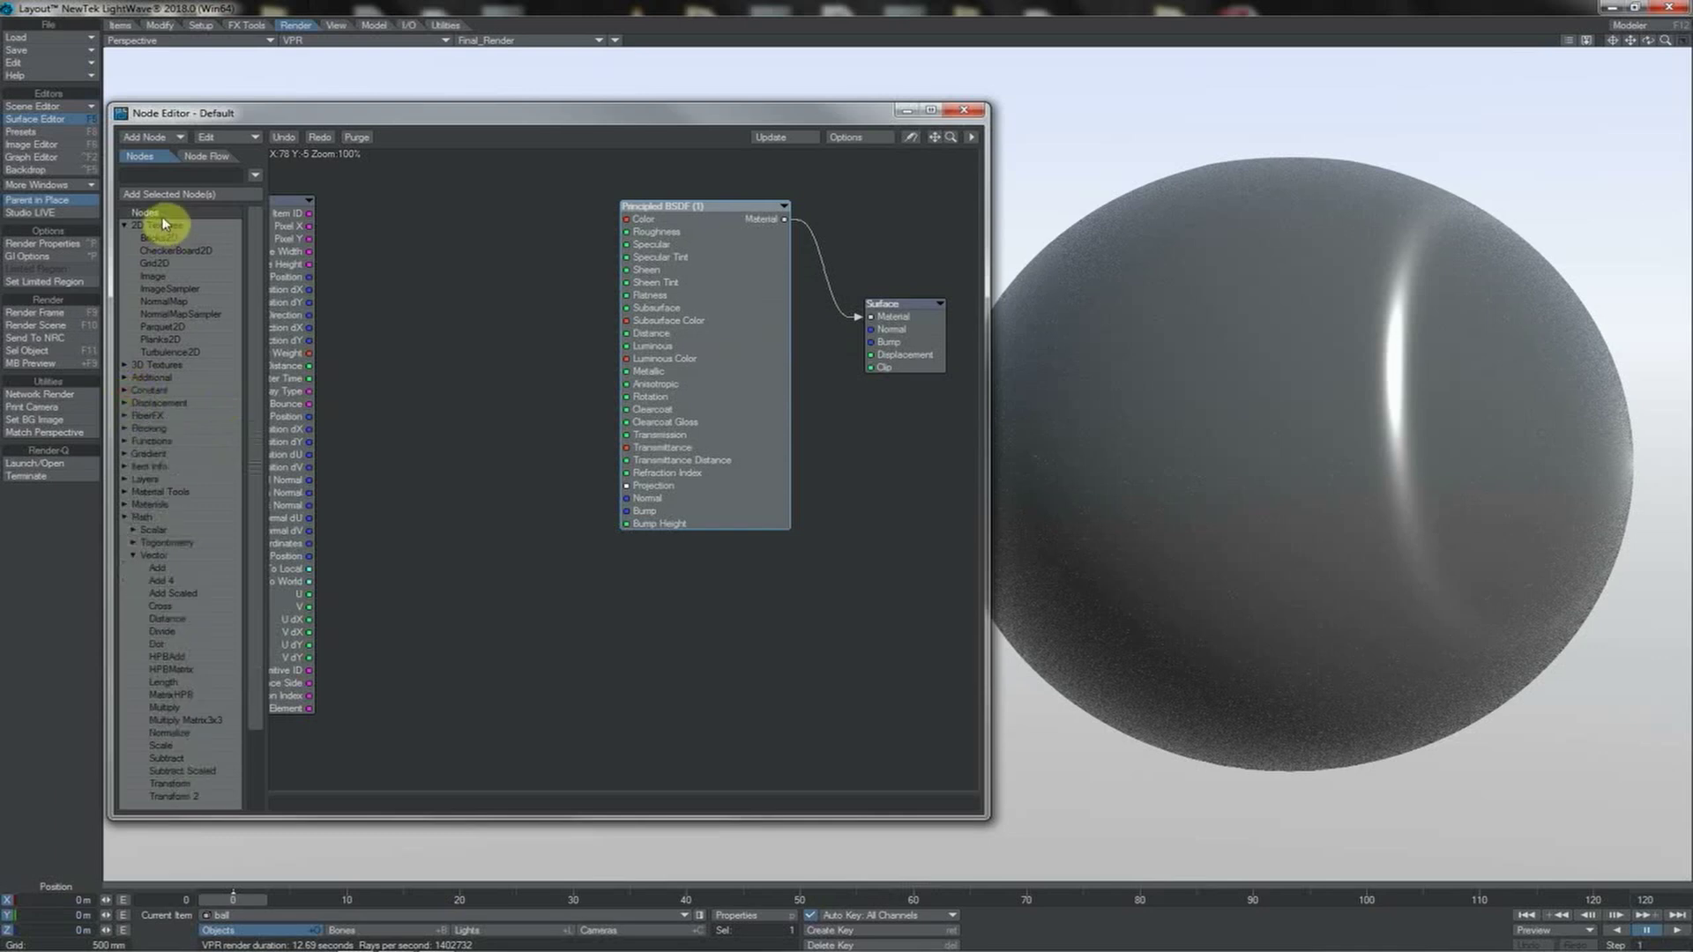
pyautogui.click(125, 226)
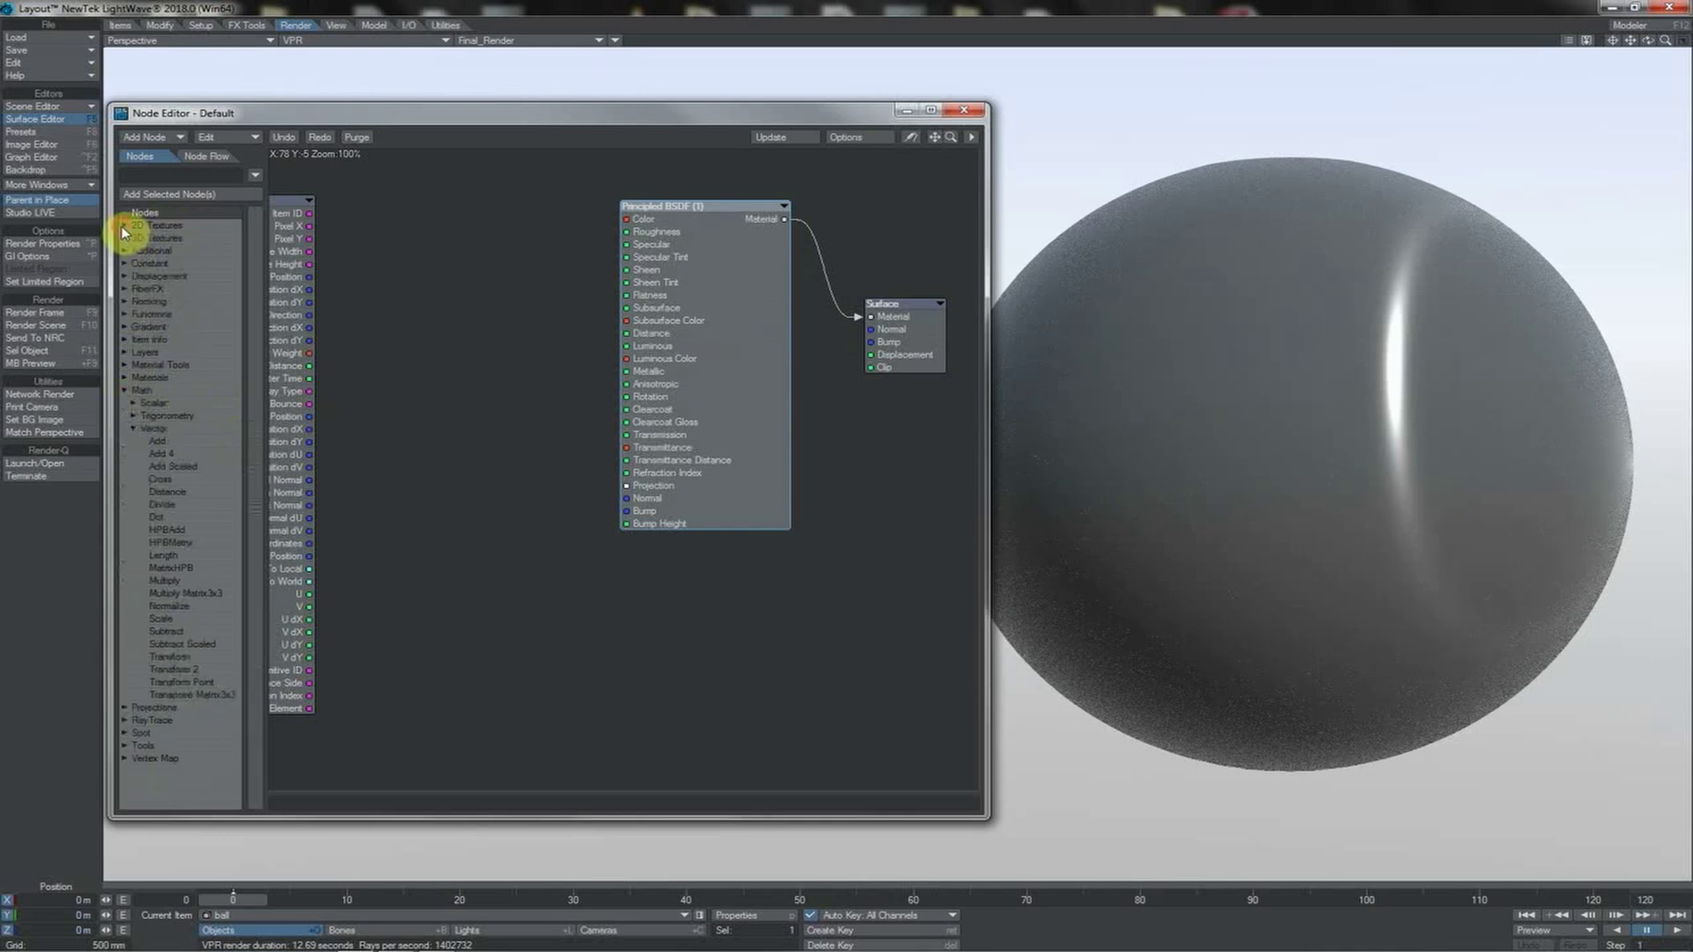
pyautogui.click(125, 393)
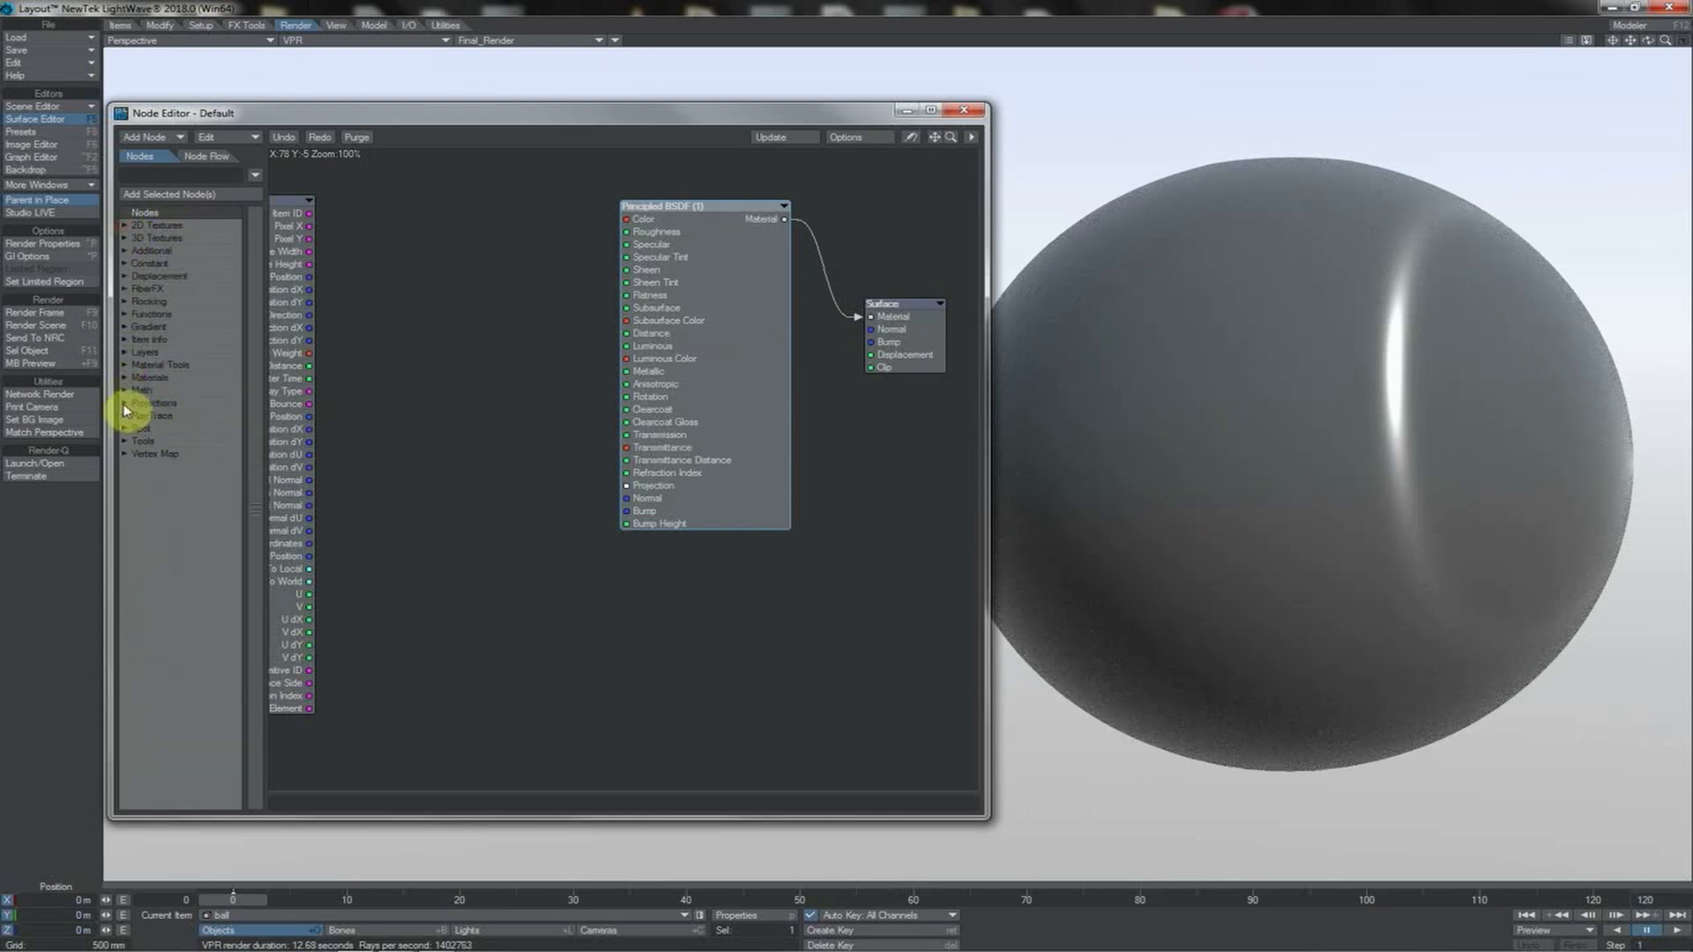
pyautogui.click(124, 403)
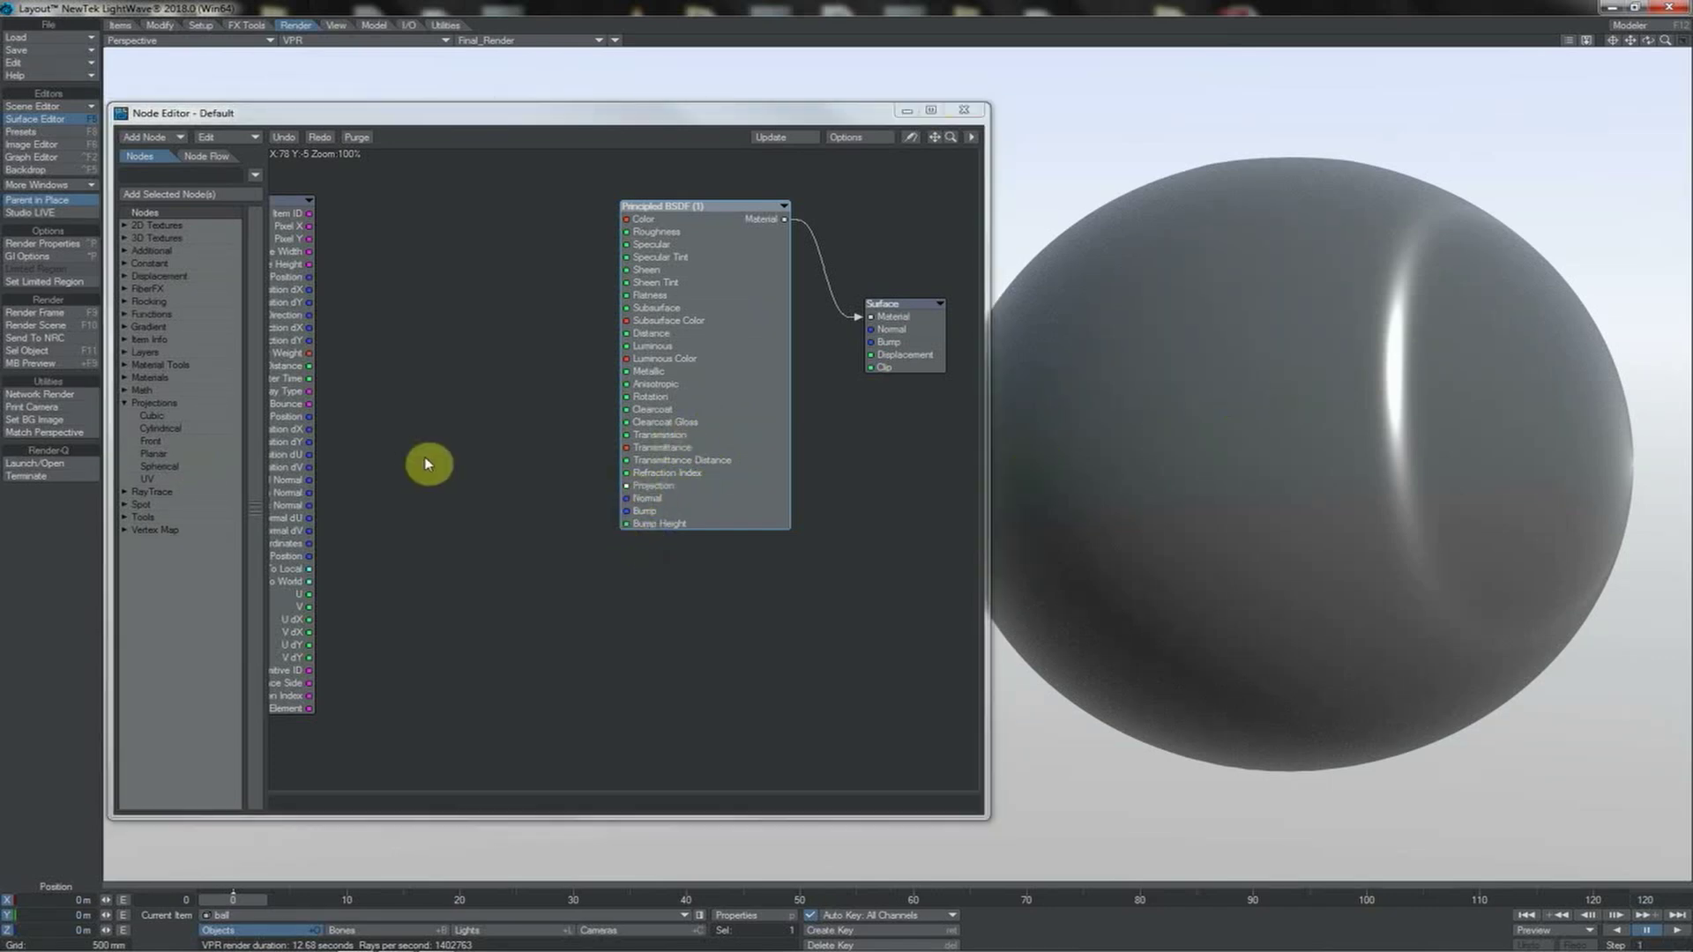
pyautogui.doubleClick(168, 468)
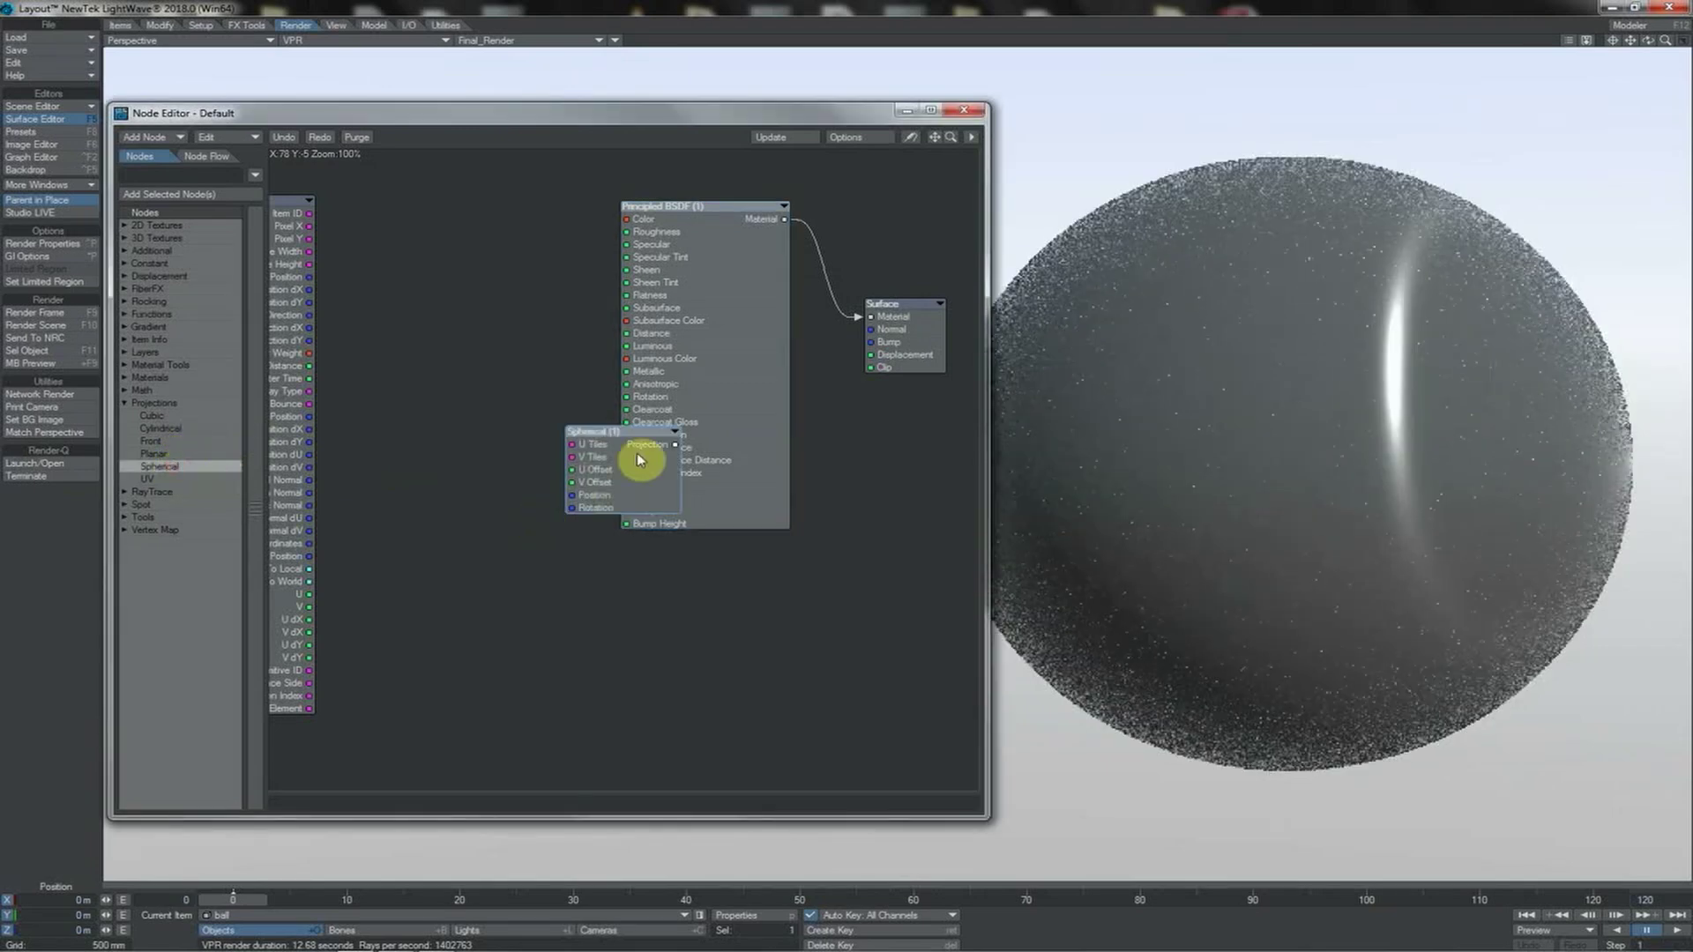
pyautogui.moveTo(636, 453); pyautogui.dragTo(653, 492)
# Try the Spherical projection node on the X axis, and finish with its axis set to Z
pyautogui.doubleClick(485, 559)
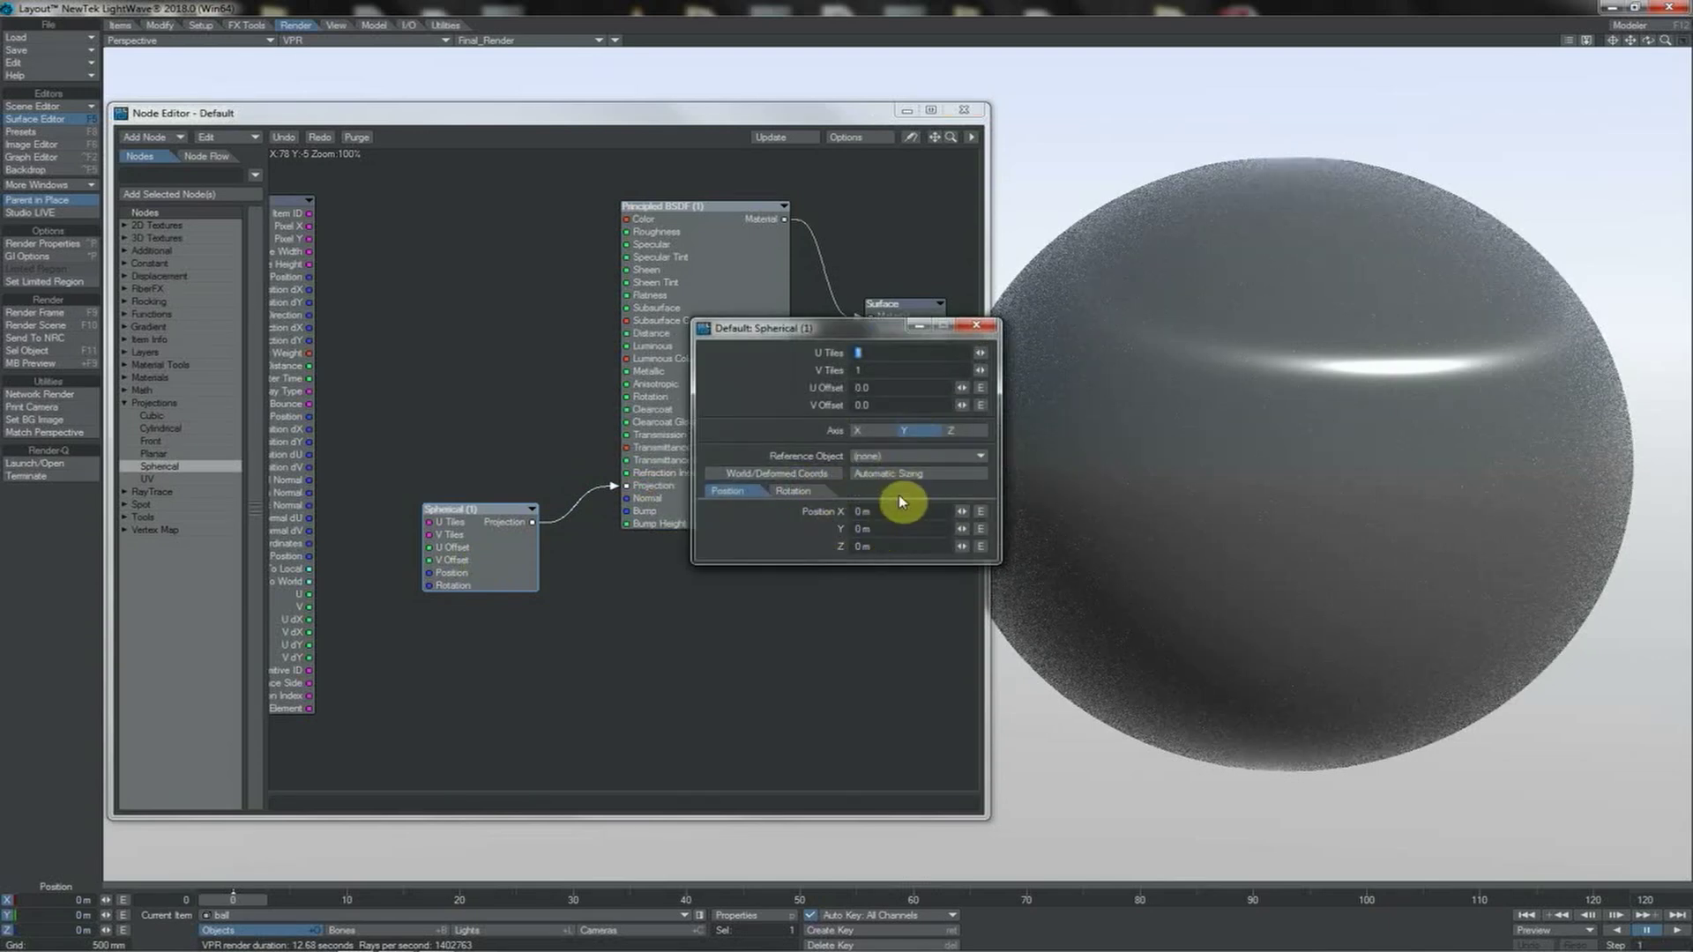
pyautogui.click(867, 436)
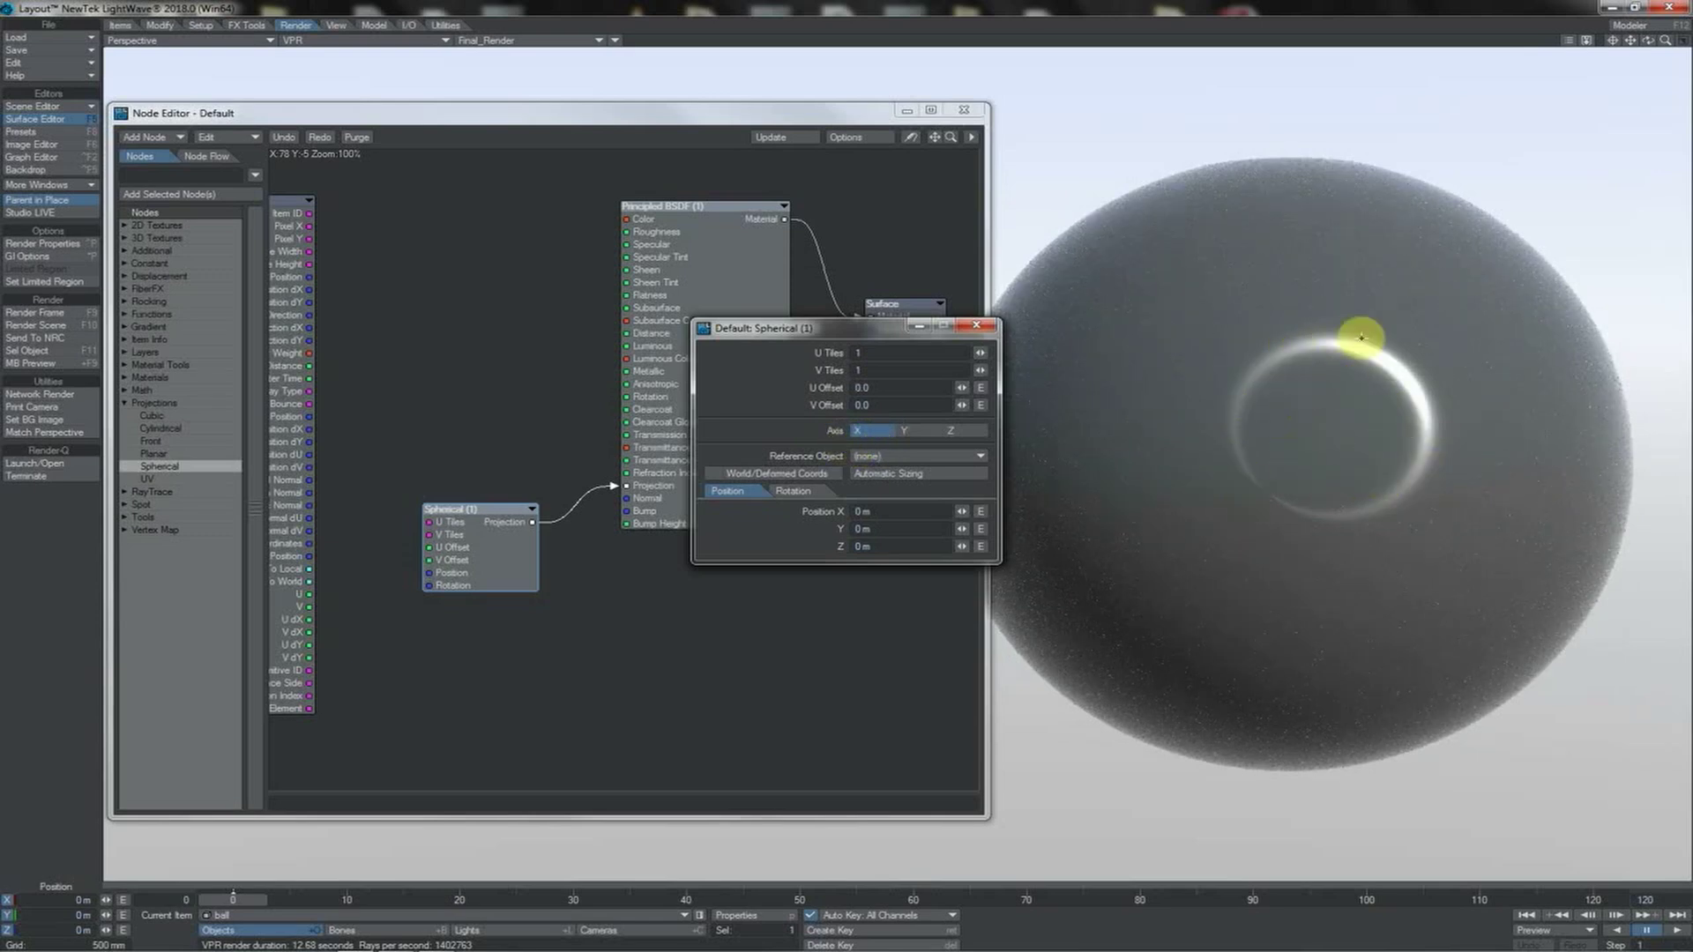
pyautogui.click(947, 432)
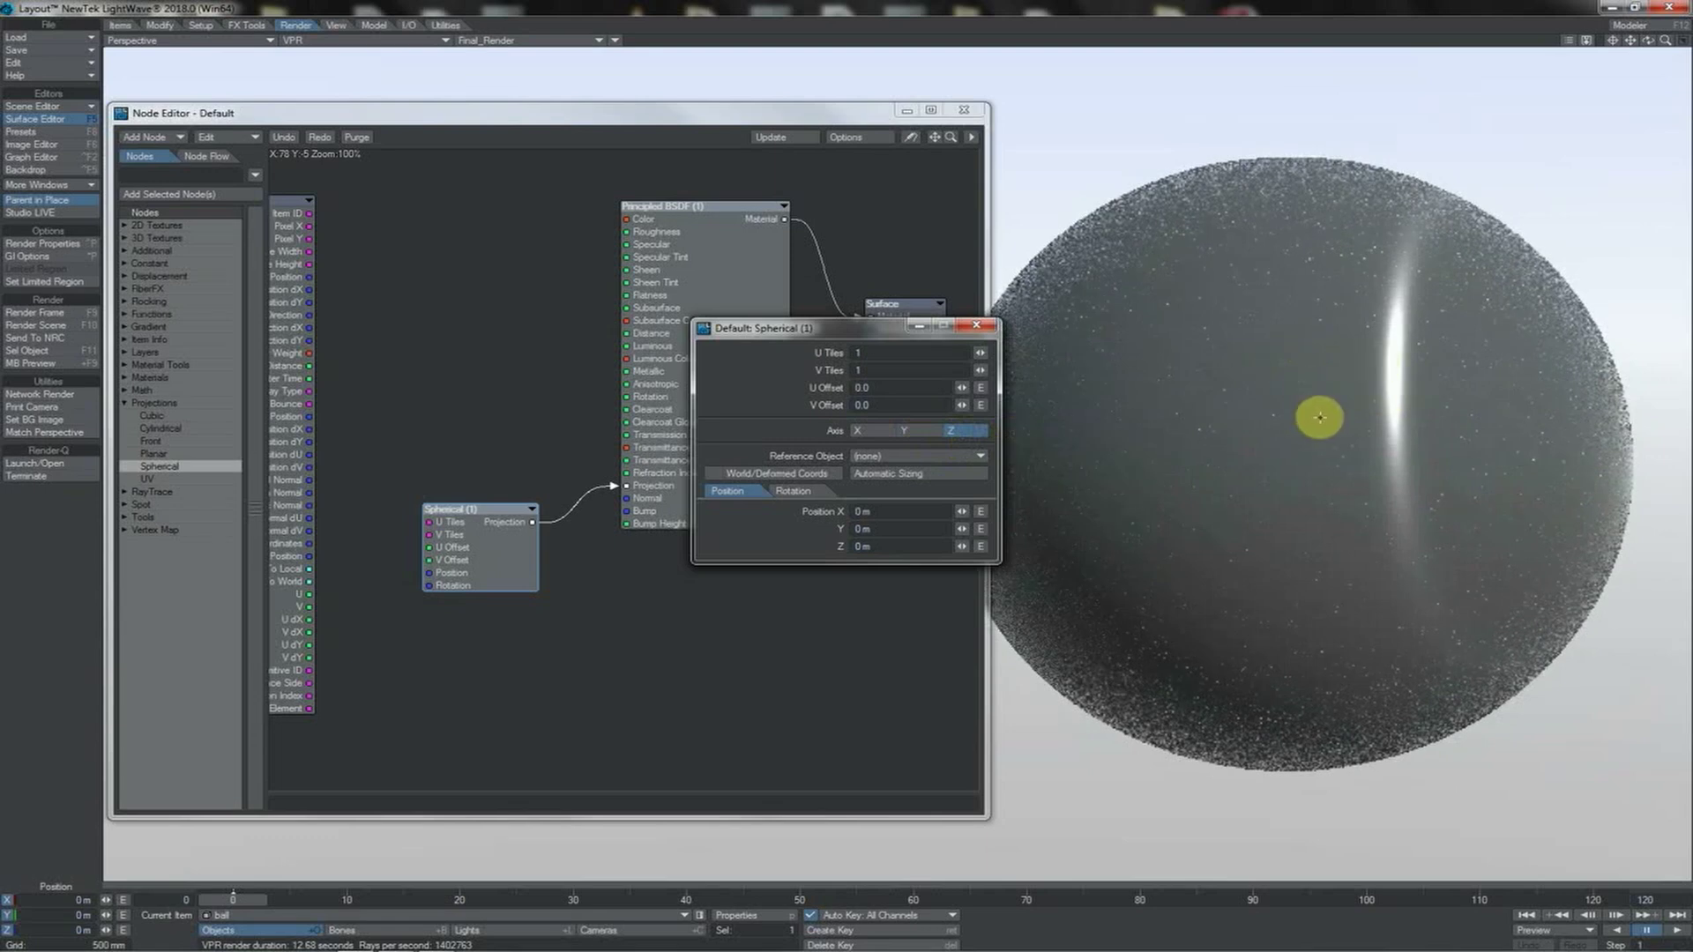
# Set the Spherical projection's heading rotation (H) to 90° and close the node's settings
pyautogui.click(798, 490)
pyautogui.click(880, 511)
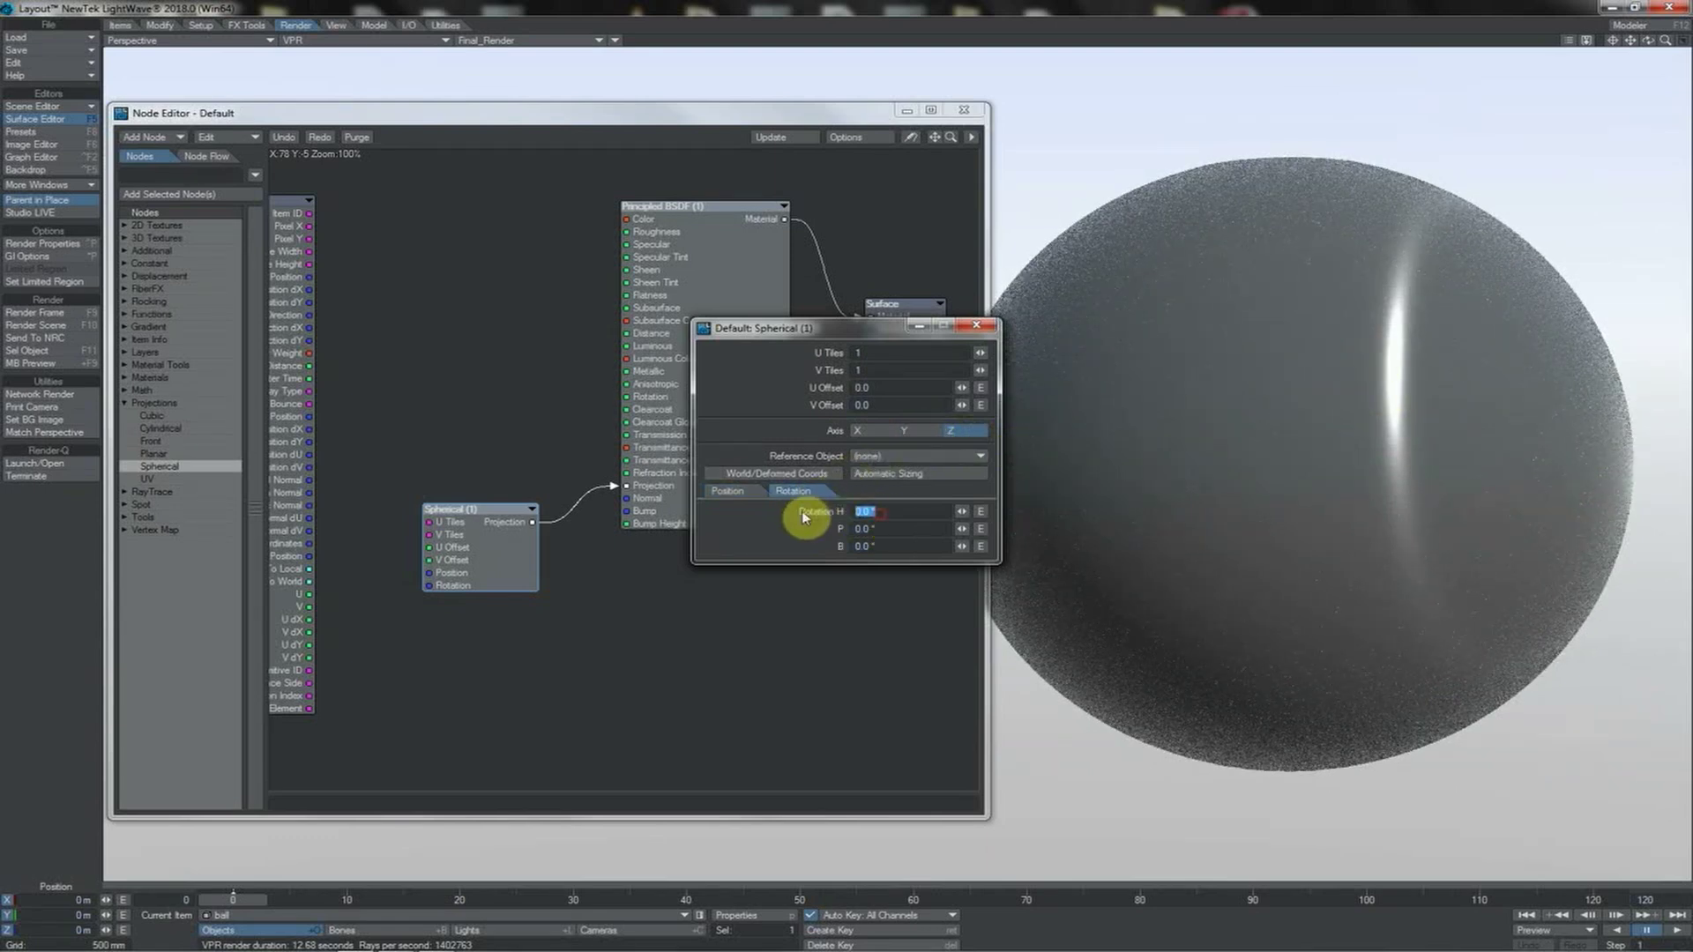
pyautogui.write('90')
pyautogui.press('Return')
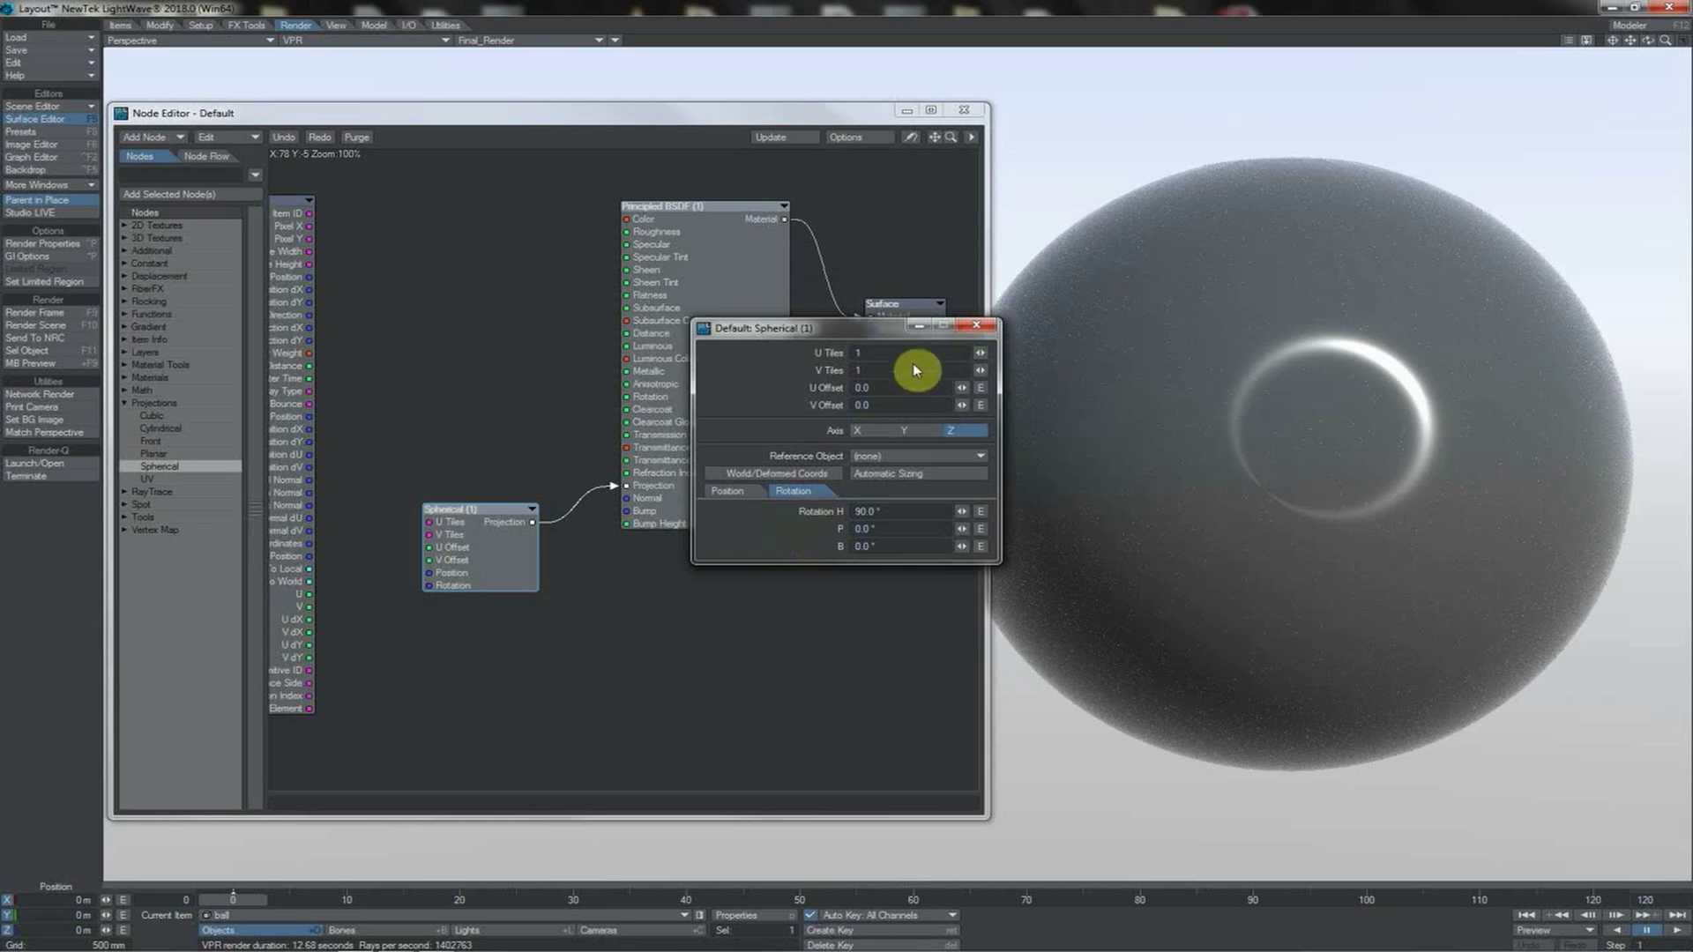
pyautogui.click(976, 329)
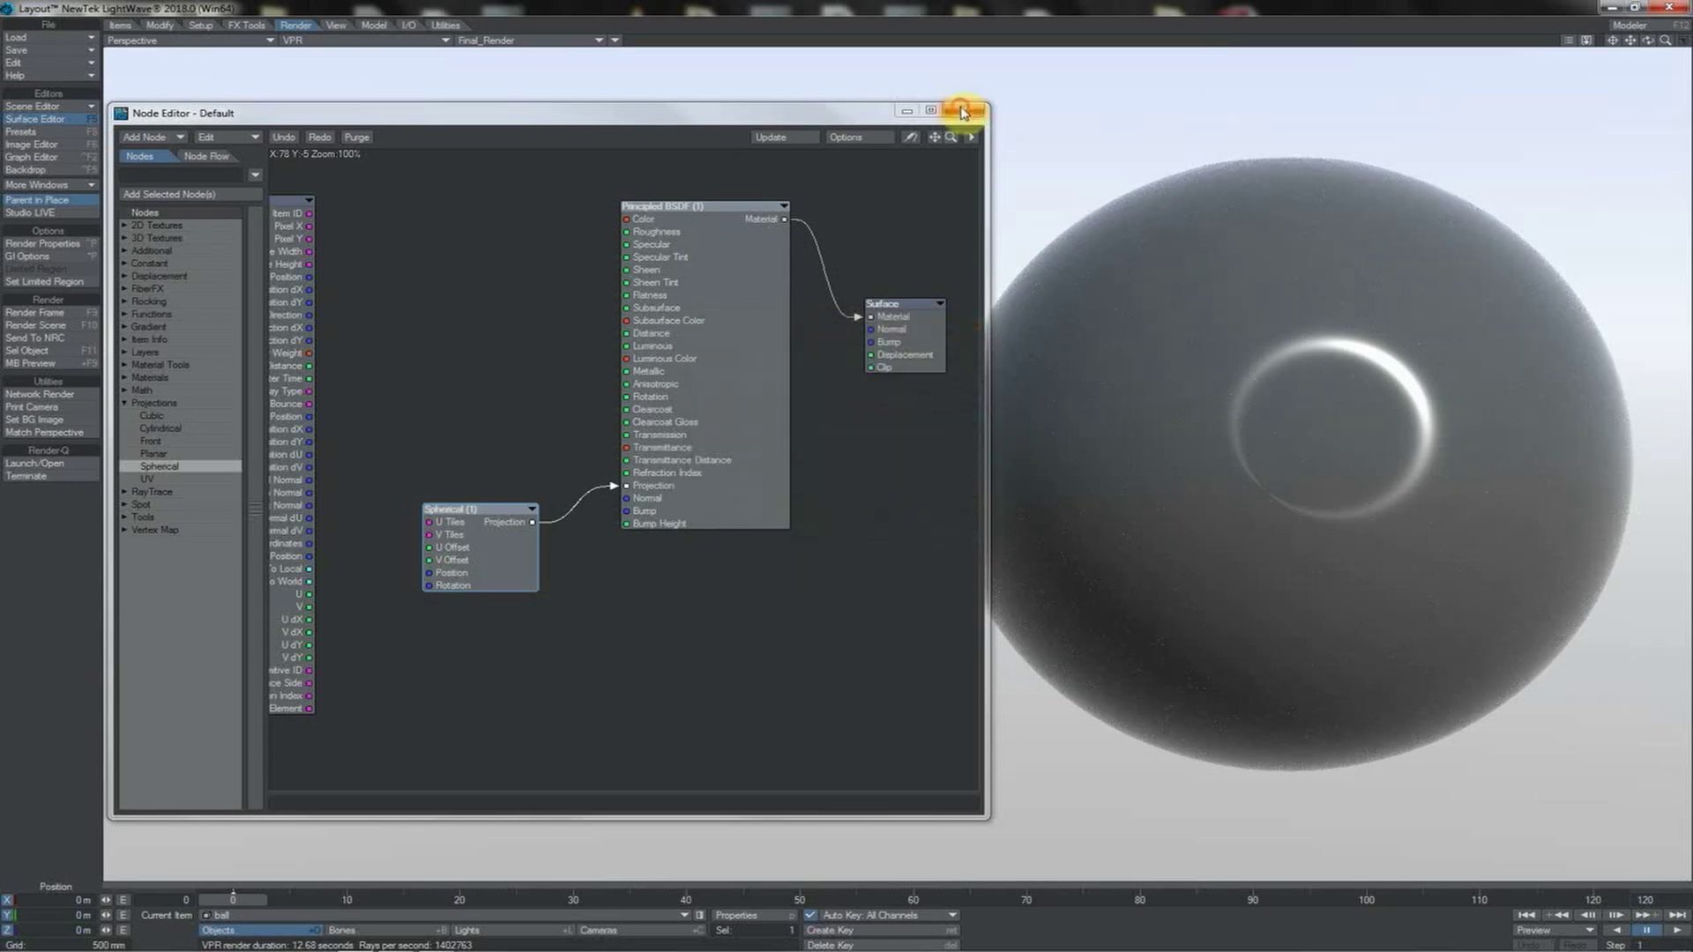
# Close the ball's node editor and view the pipe with the Conductor material from another angle
pyautogui.click(964, 110)
pyautogui.click(446, 549)
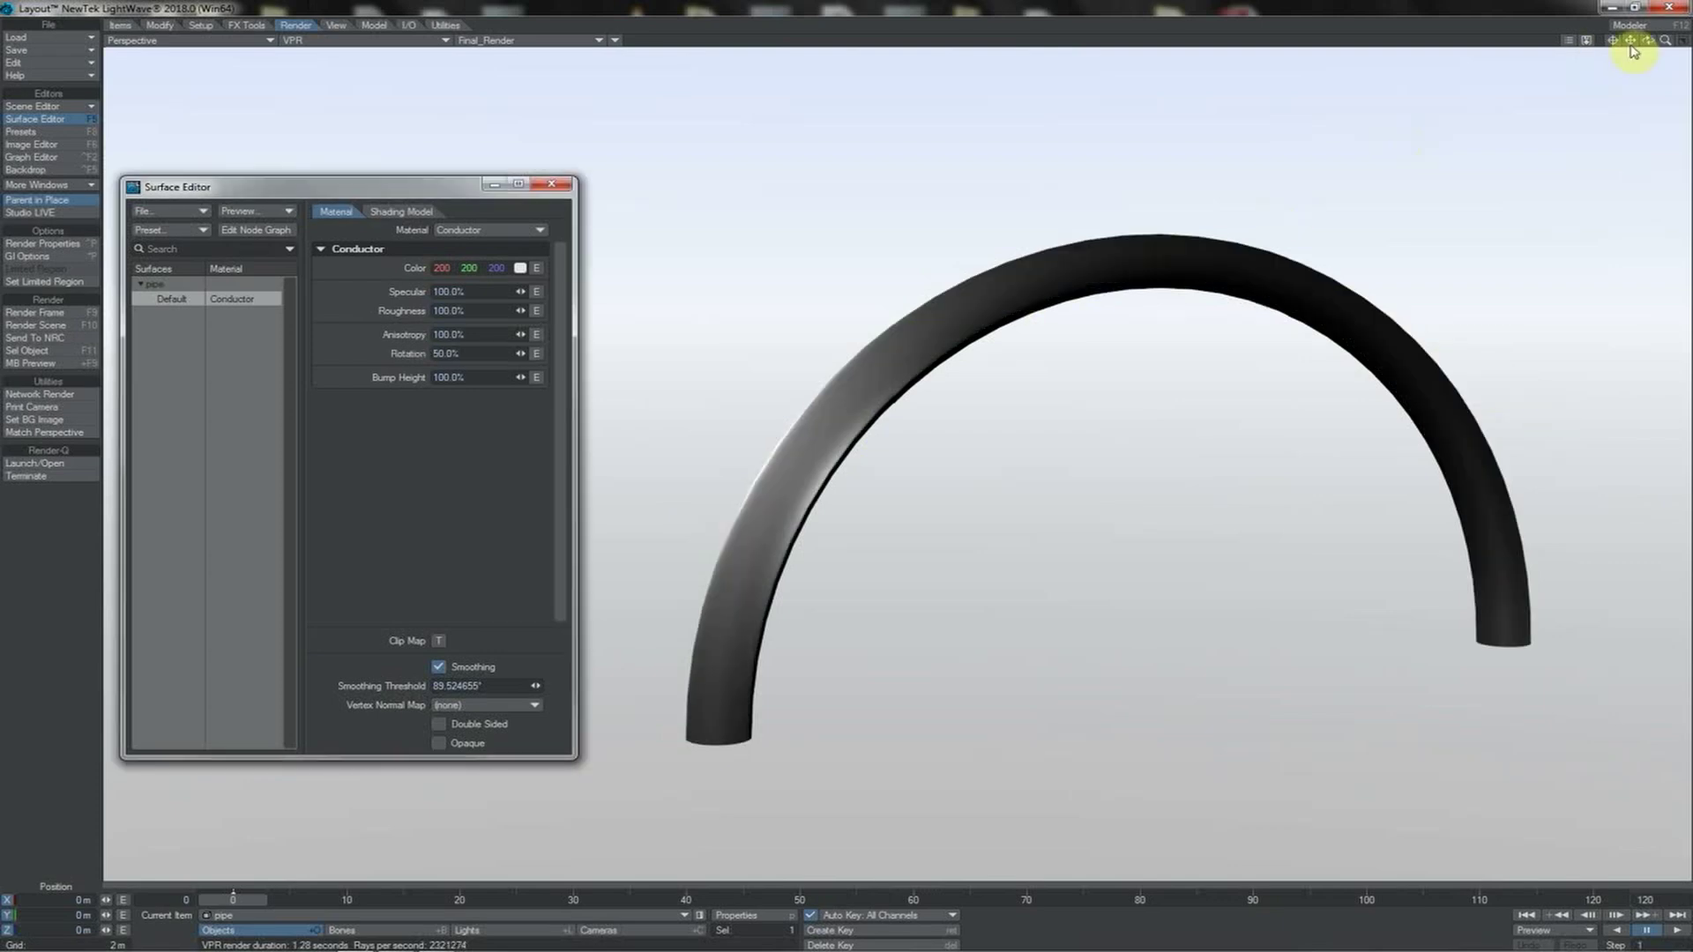
pyautogui.moveTo(1646, 43); pyautogui.dragTo(741, 441)
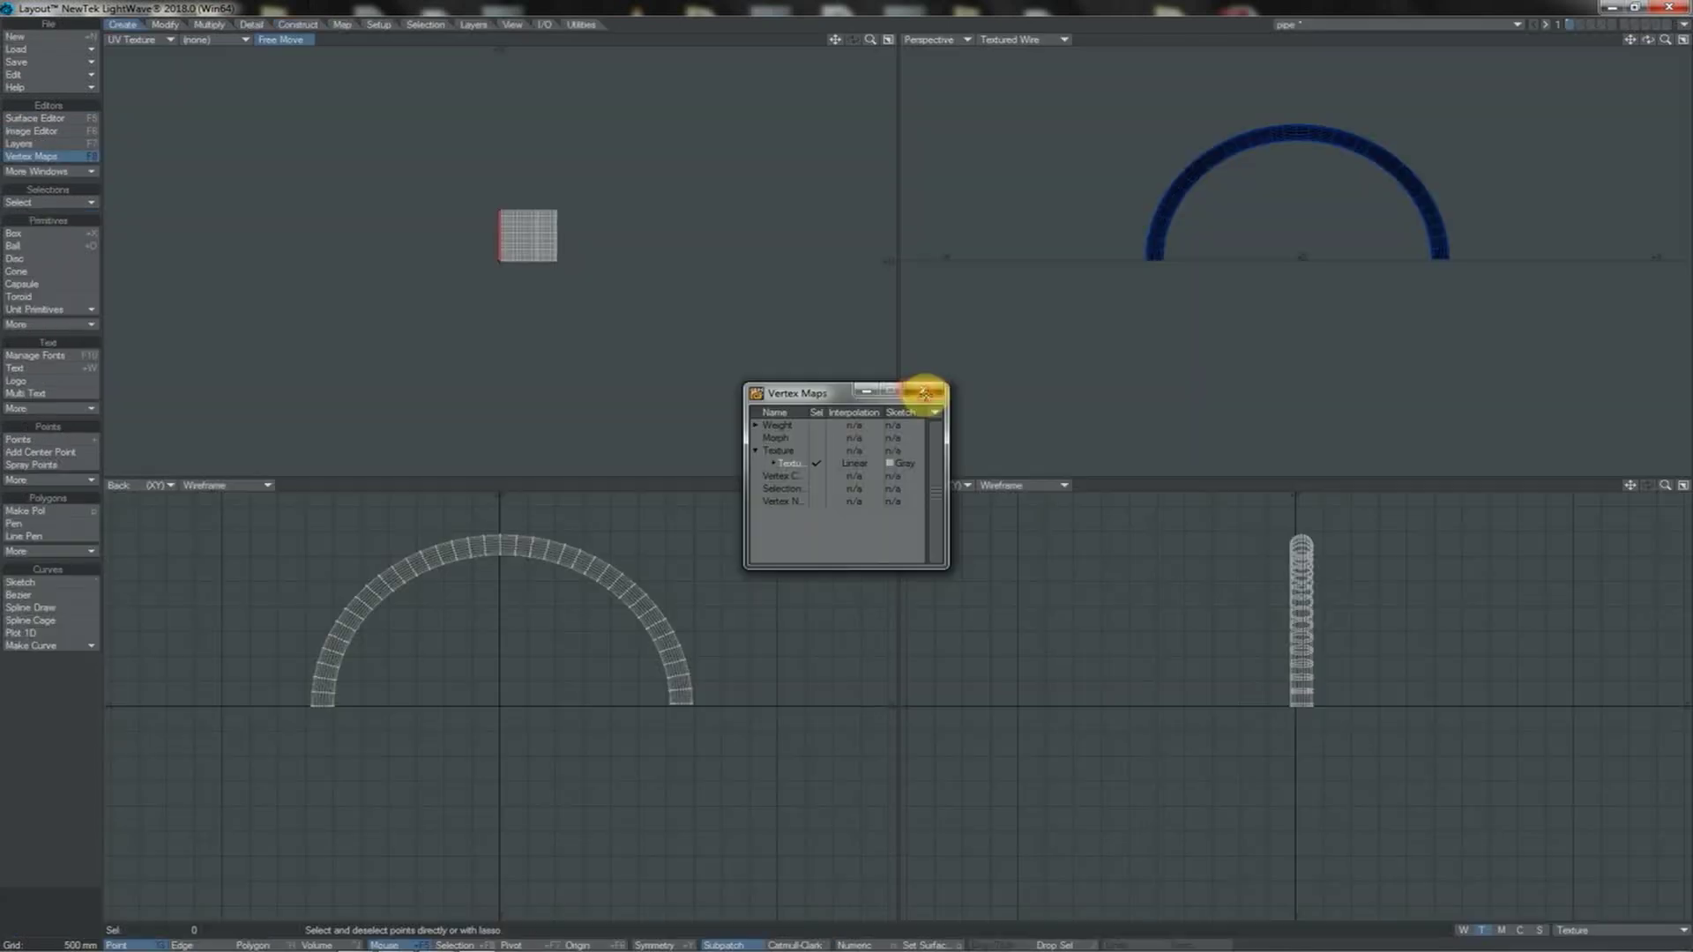
# In Modeler, close the Vertex Maps window, fit the pipe in all views and examine its UV texture layout
pyautogui.click(925, 395)
pyautogui.press('a')
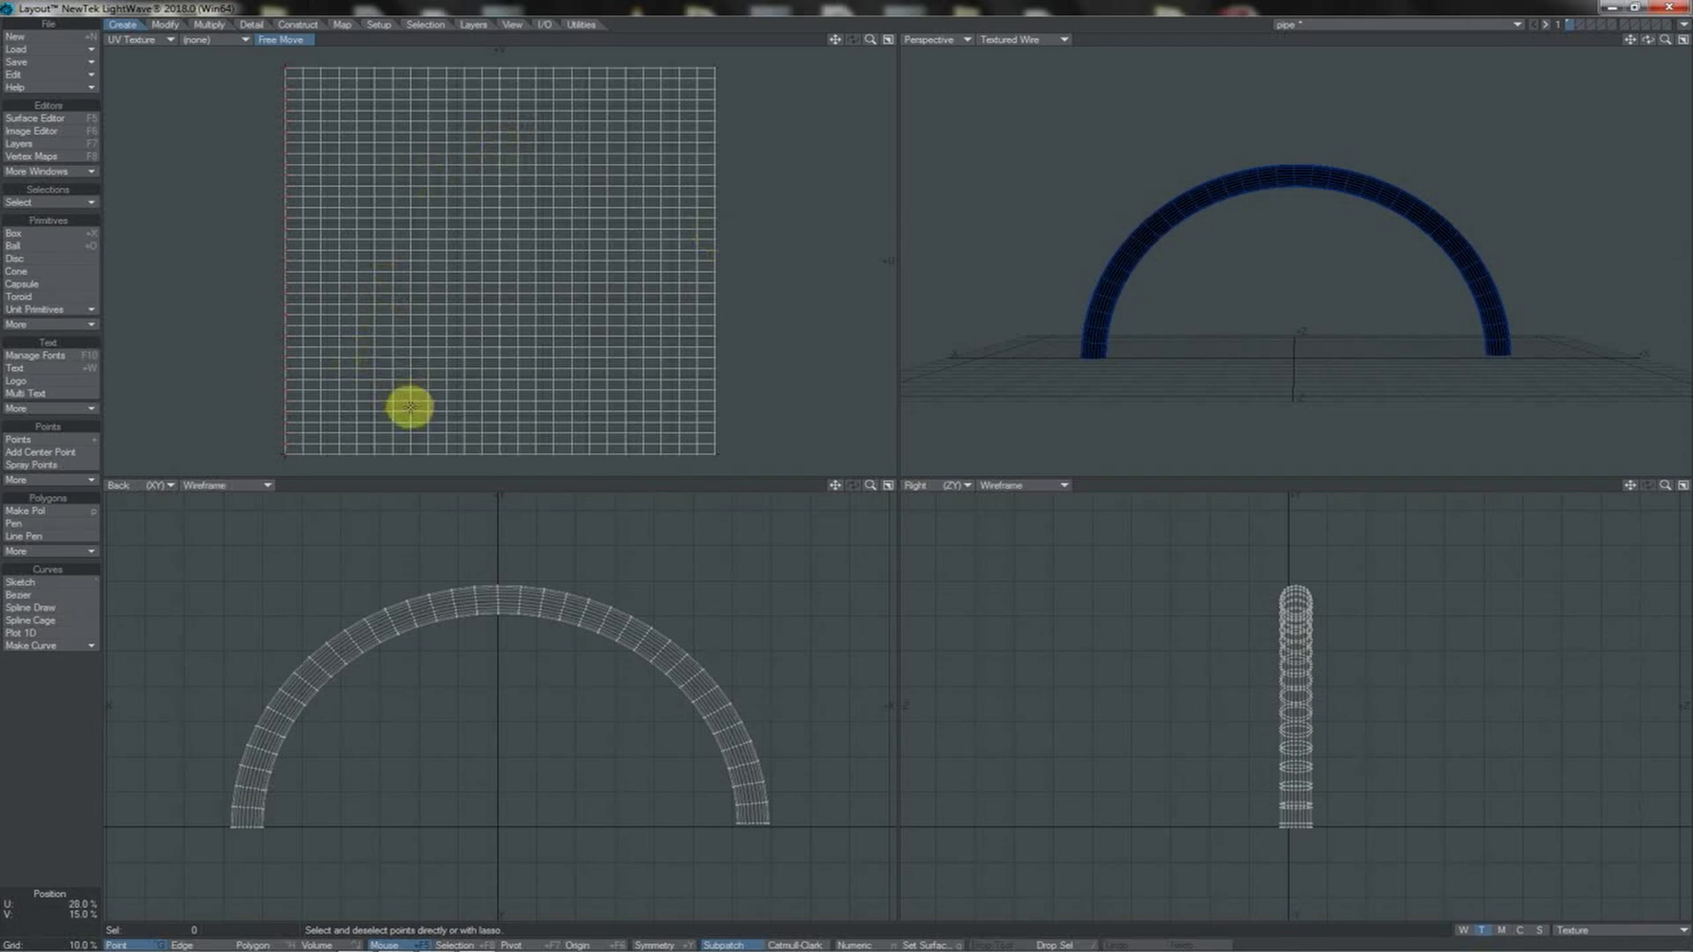
pyautogui.hotkey('ctrl', 'h')
pyautogui.hotkey('ctrl', 'j')
pyautogui.moveTo(415, 450)
pyautogui.mouseDown()
pyautogui.moveTo(410, 78)
pyautogui.moveTo(389, 280)
pyautogui.moveTo(409, 347)
pyautogui.mouseUp()
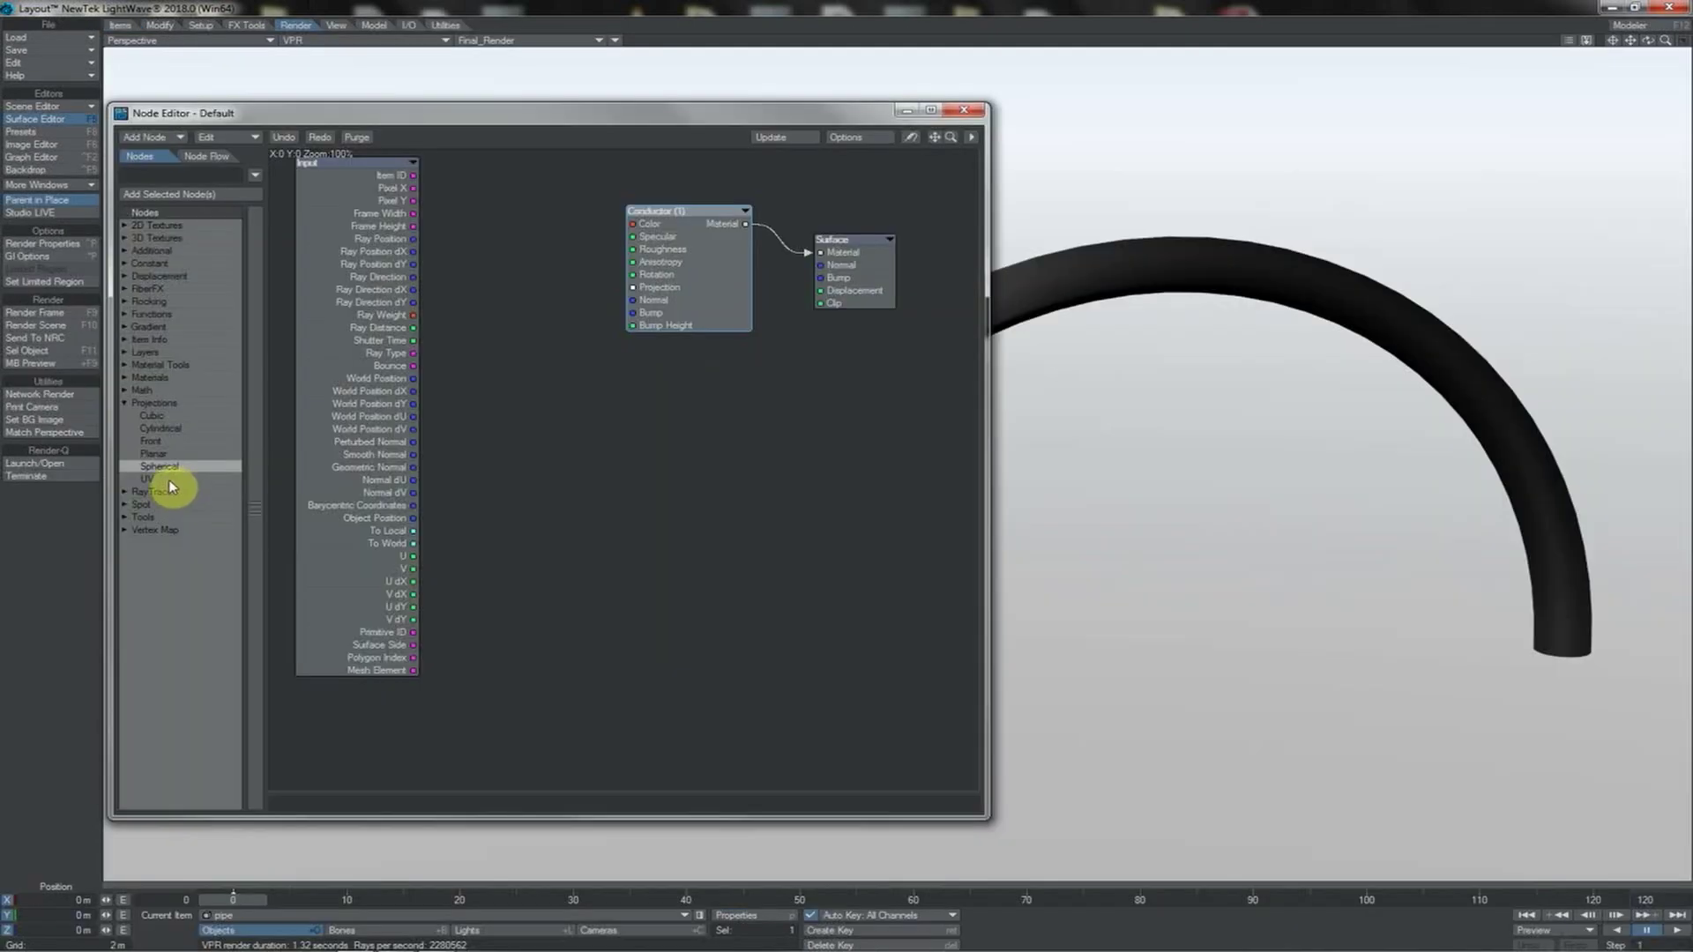
# Add a UV projection node and connect its output to the Projection input of the Conductor node
pyautogui.doubleClick(169, 481)
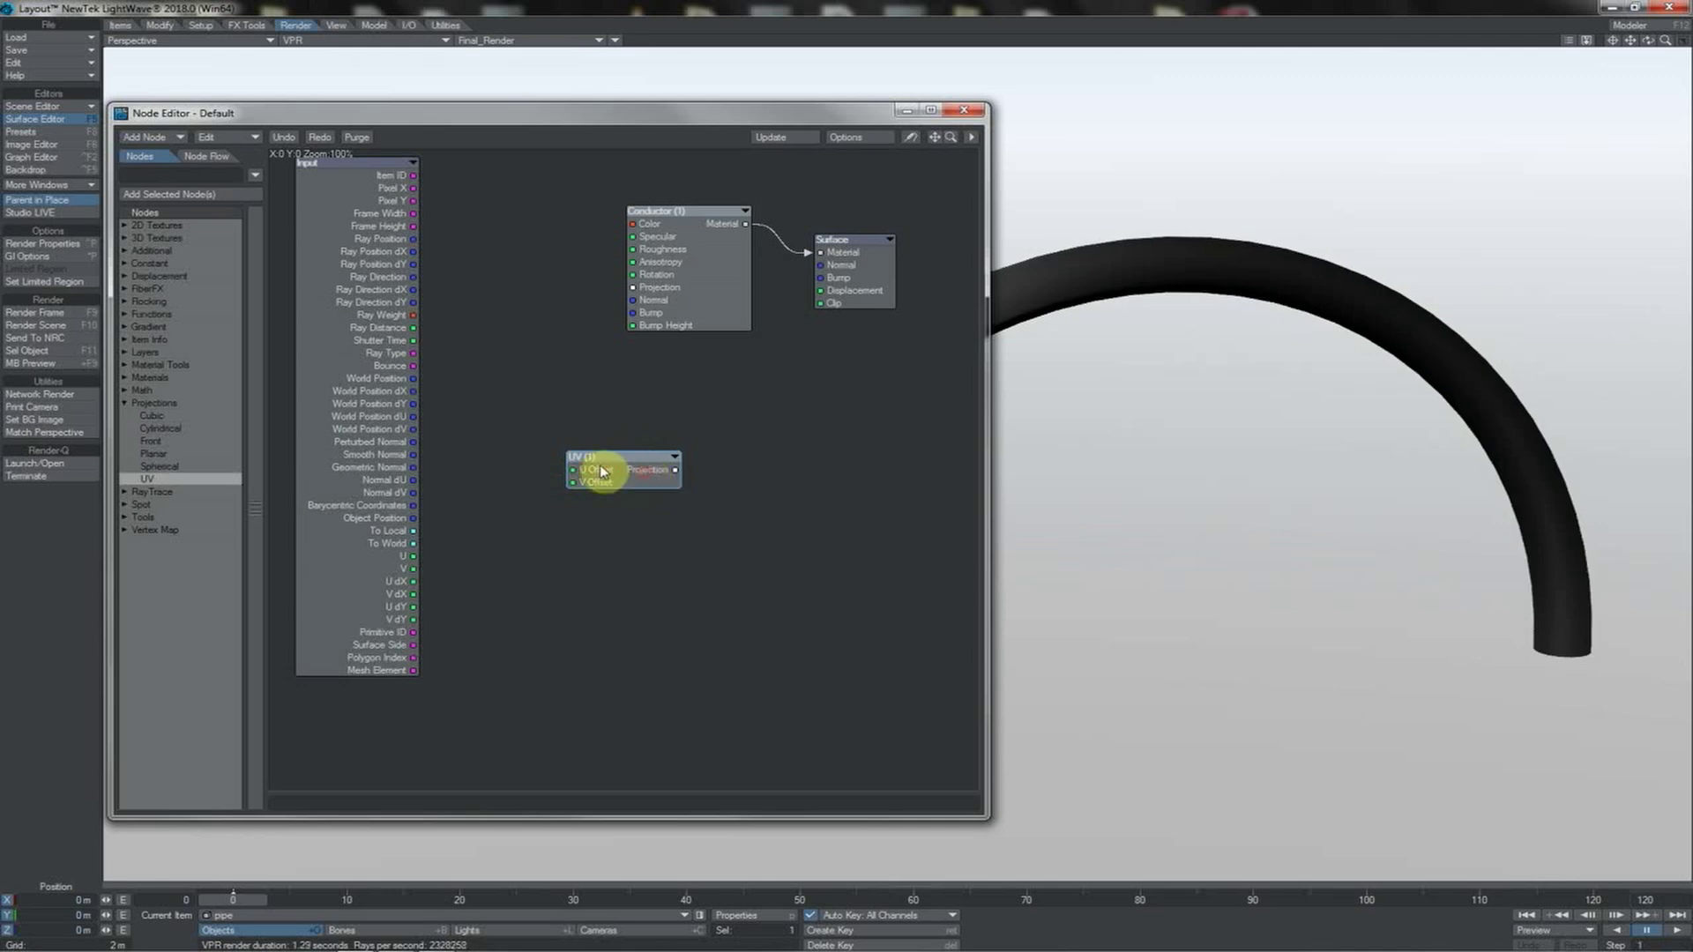
pyautogui.moveTo(602, 472); pyautogui.dragTo(525, 455)
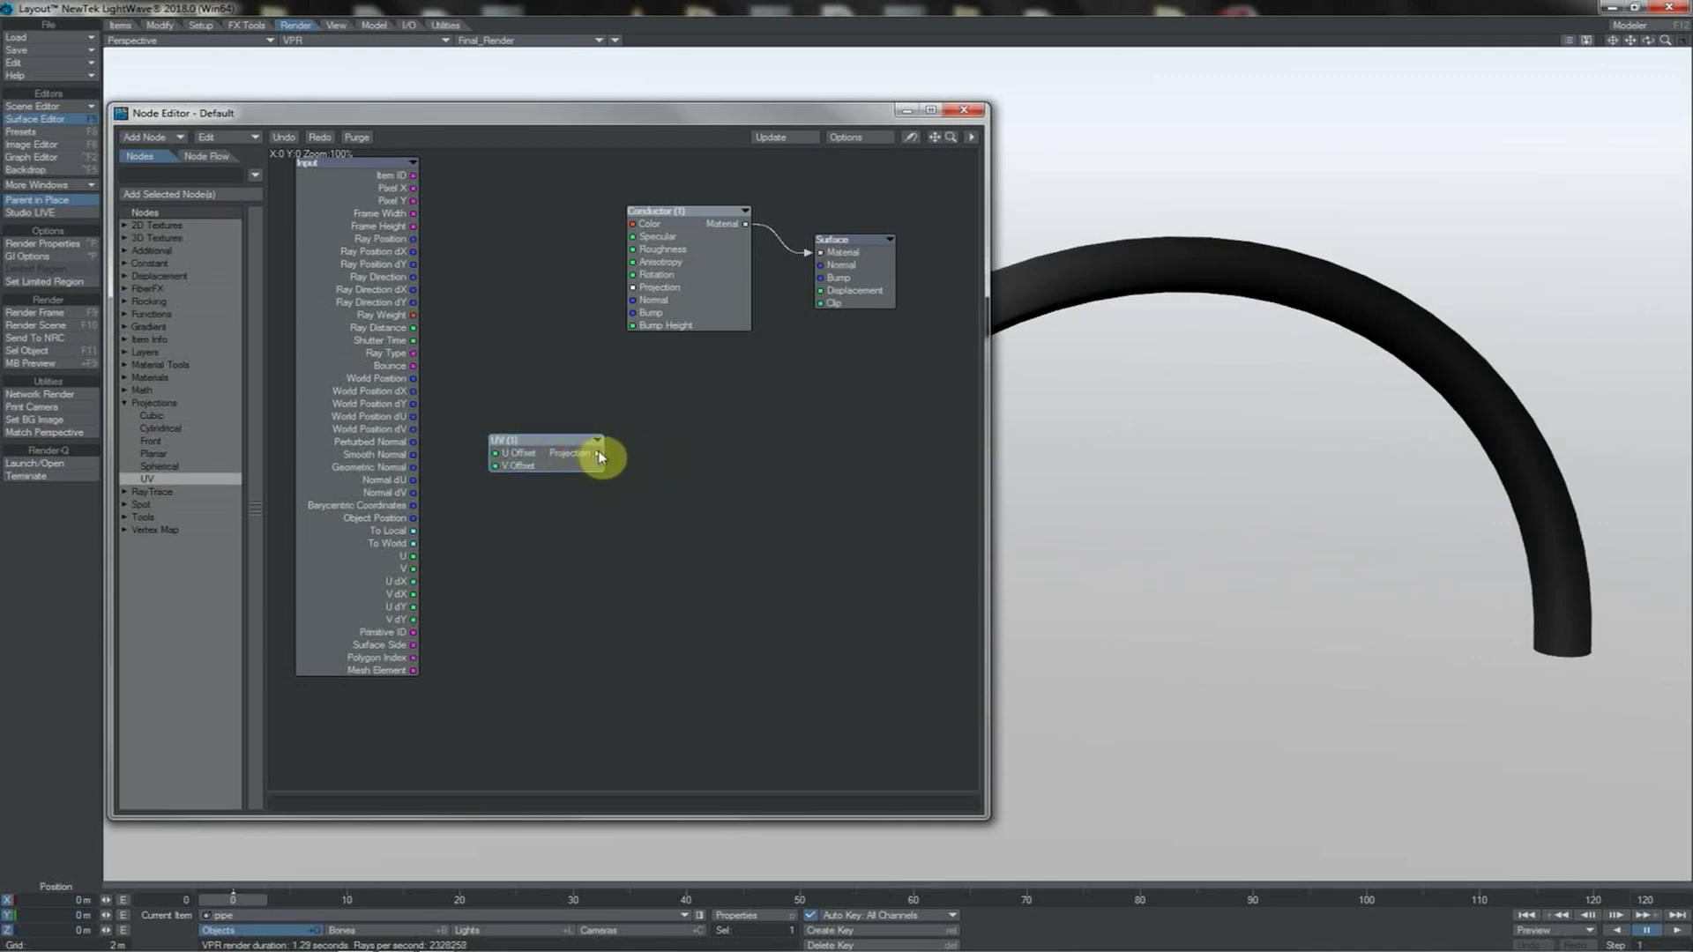
pyautogui.moveTo(599, 455); pyautogui.dragTo(631, 287)
# Assign the Texture UV map to the UV projection node and close its settings
pyautogui.doubleClick(548, 457)
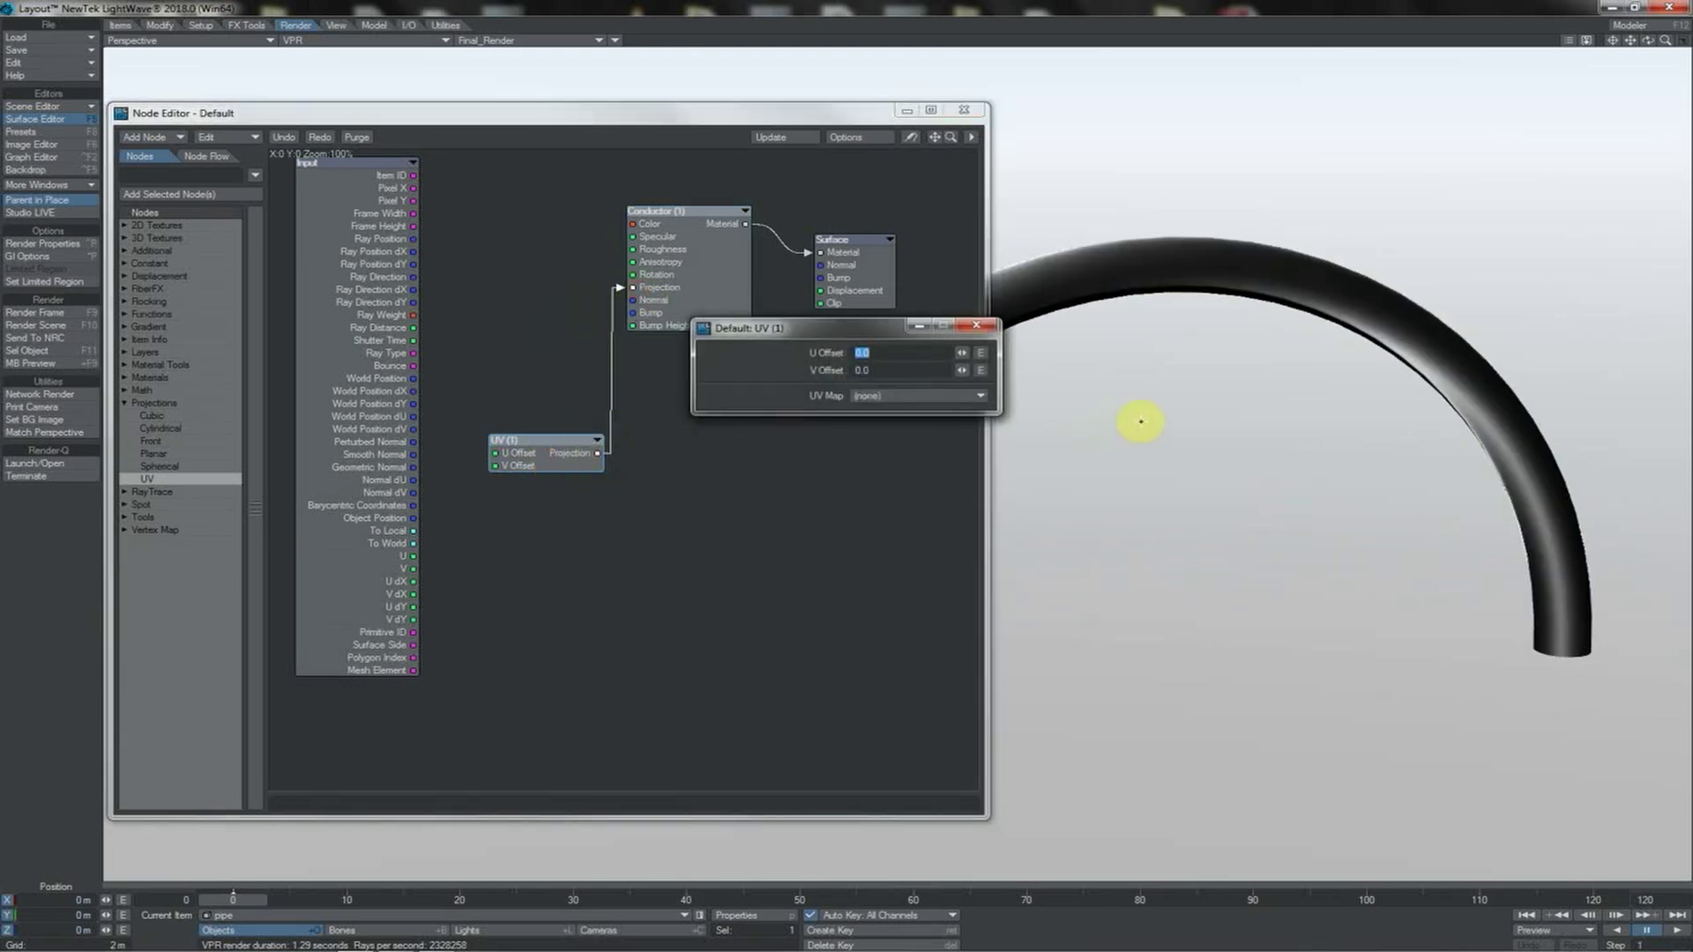
pyautogui.click(949, 396)
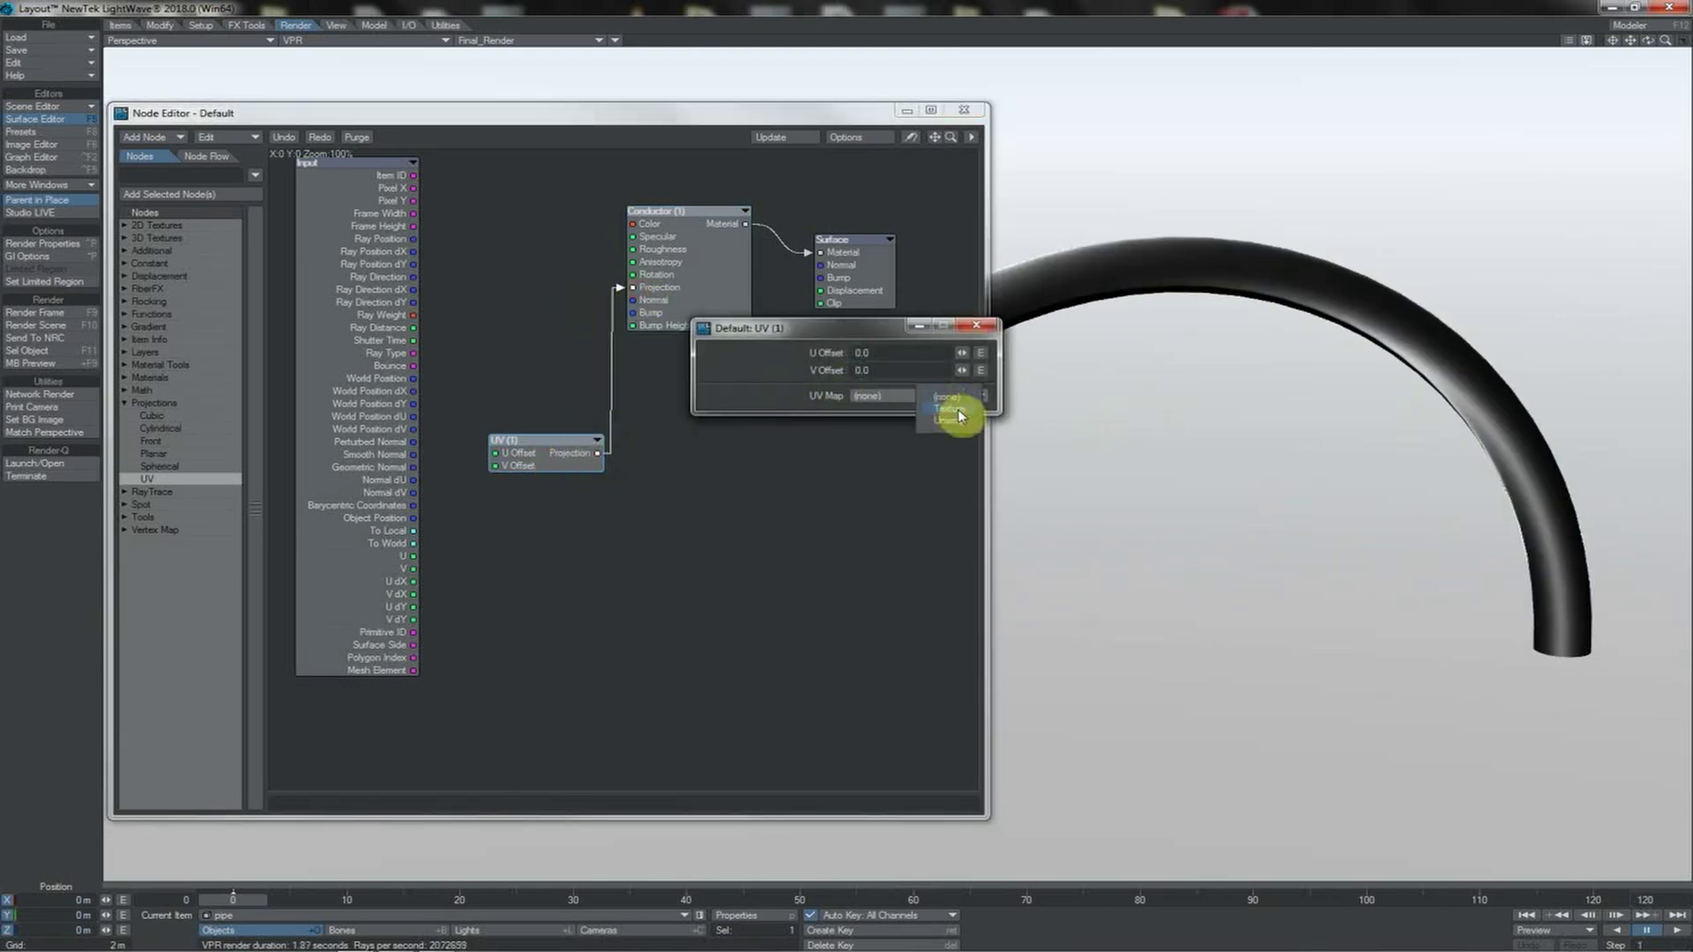
pyautogui.click(981, 326)
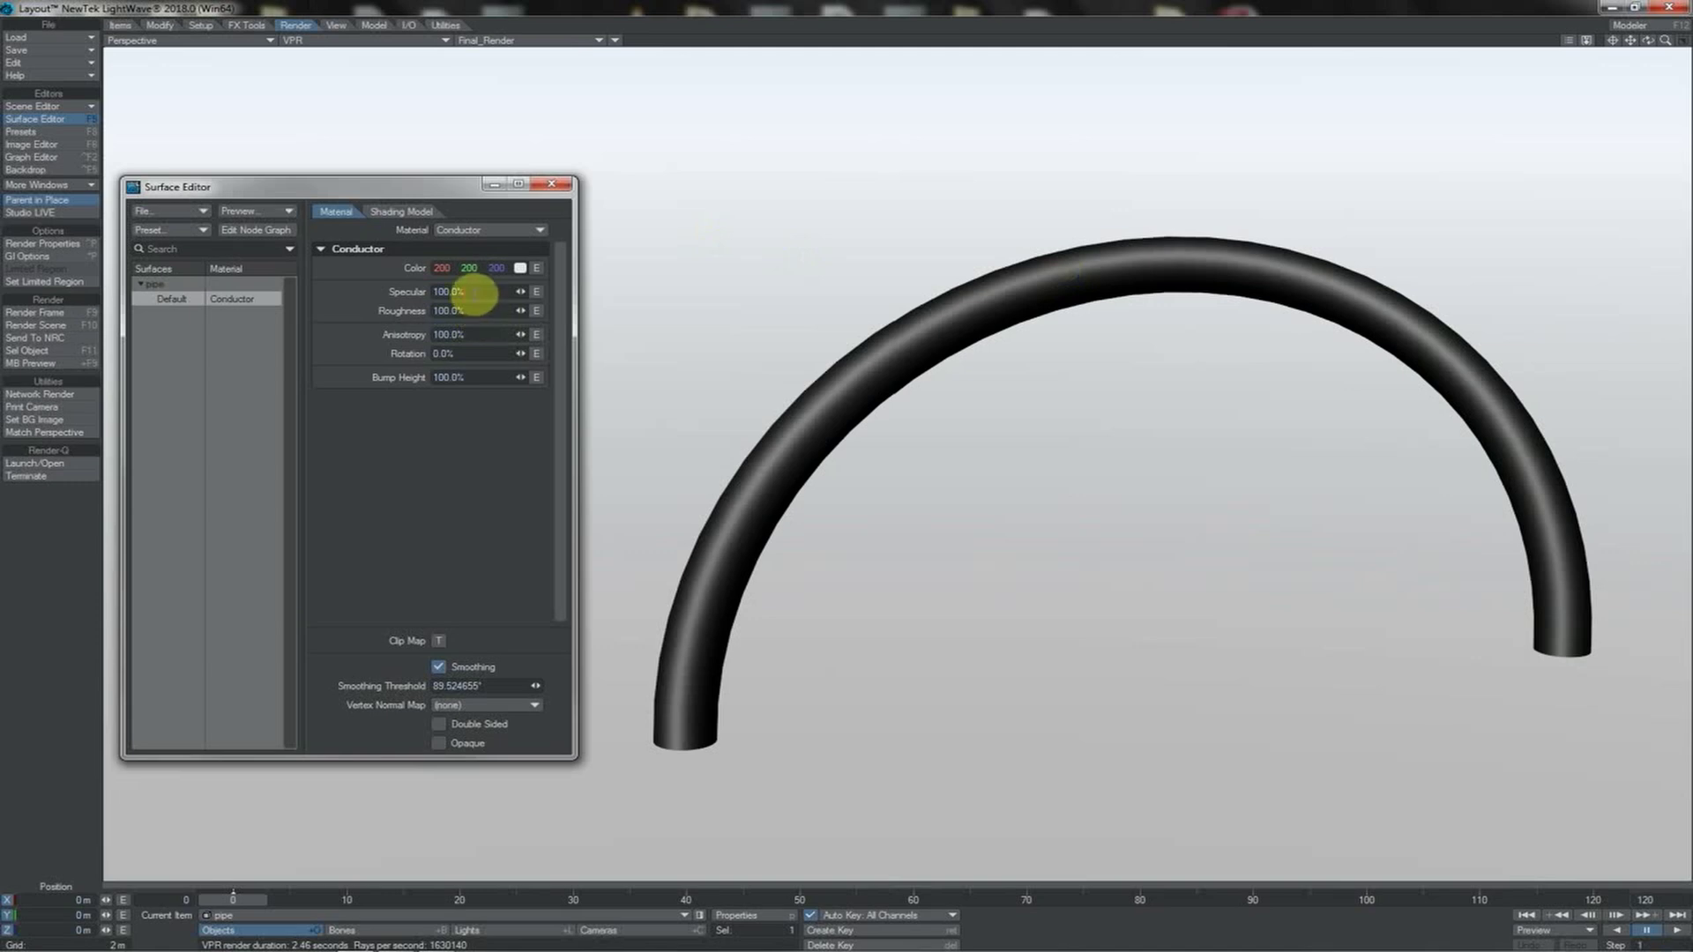
# Set the Conductor material's roughness to 30% and examine the highlight along the pipe
pyautogui.click(449, 291)
pyautogui.click(473, 309)
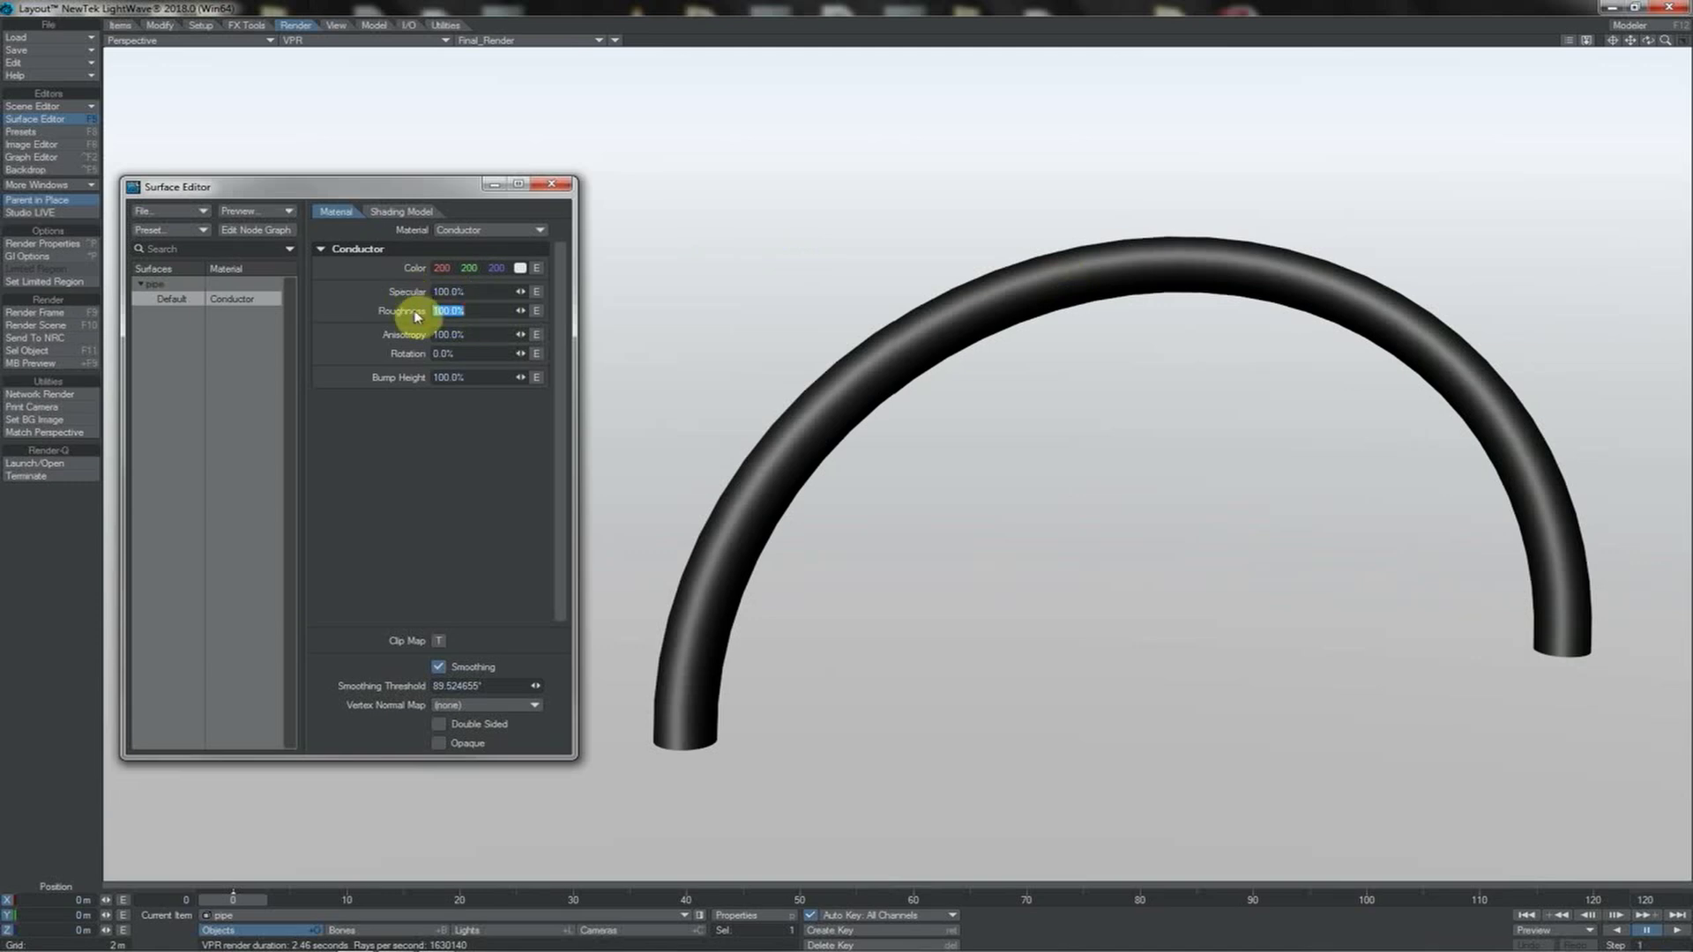
pyautogui.write('30')
pyautogui.press('Return')
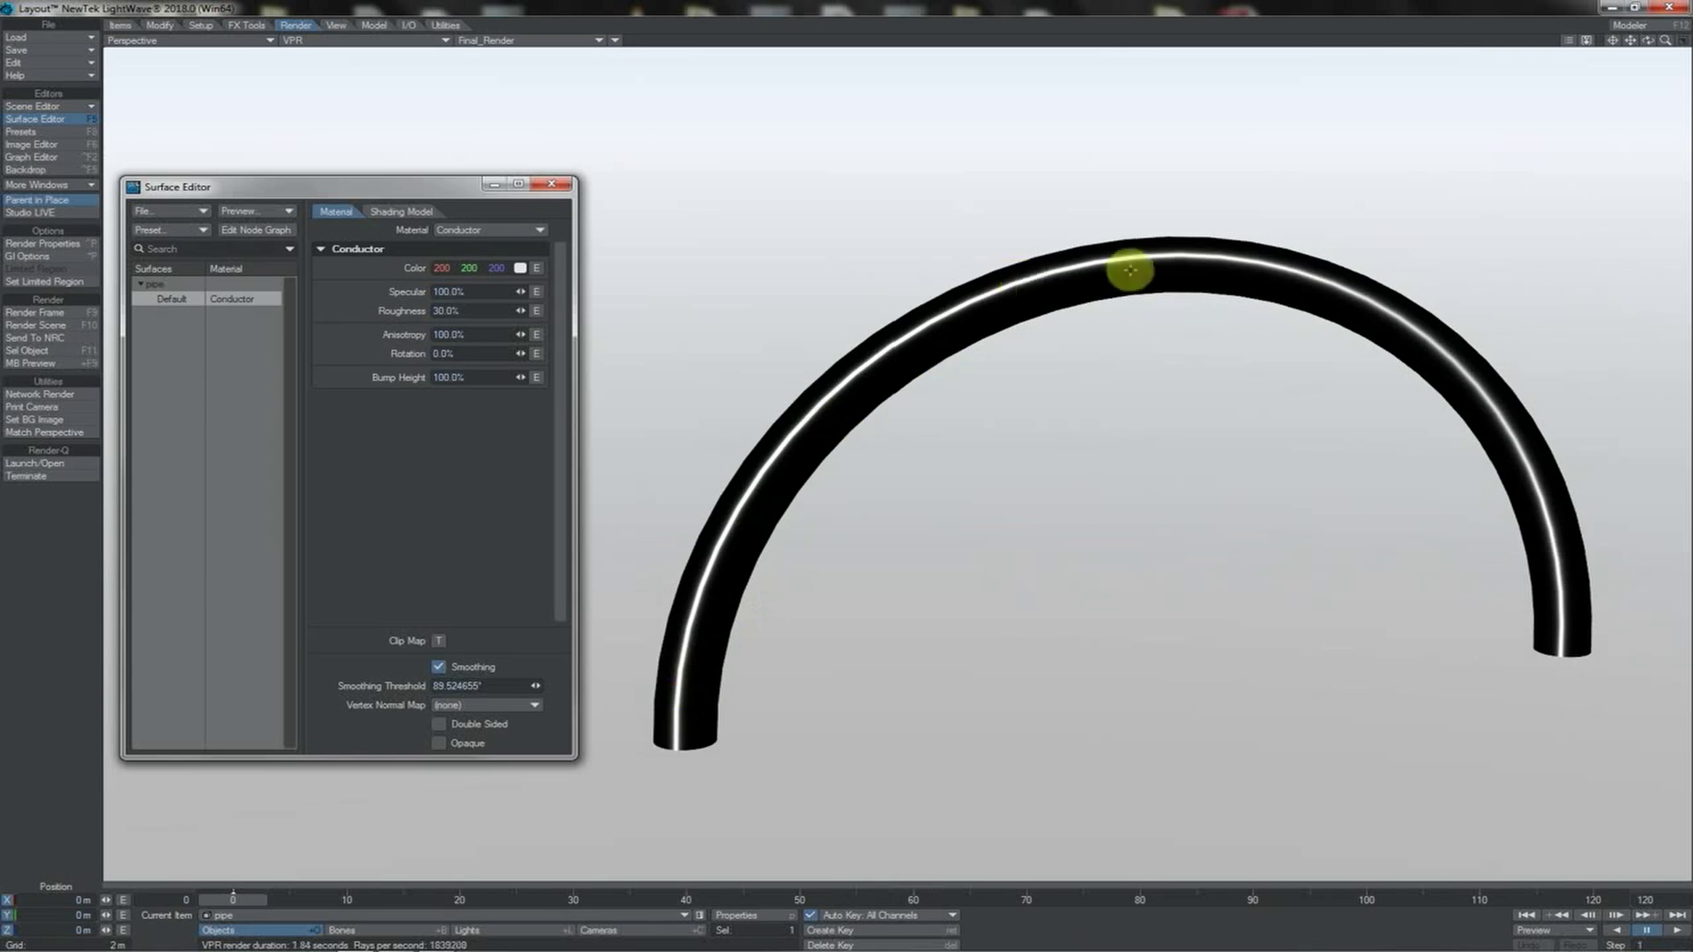
pyautogui.moveTo(1127, 264); pyautogui.dragTo(1182, 689)
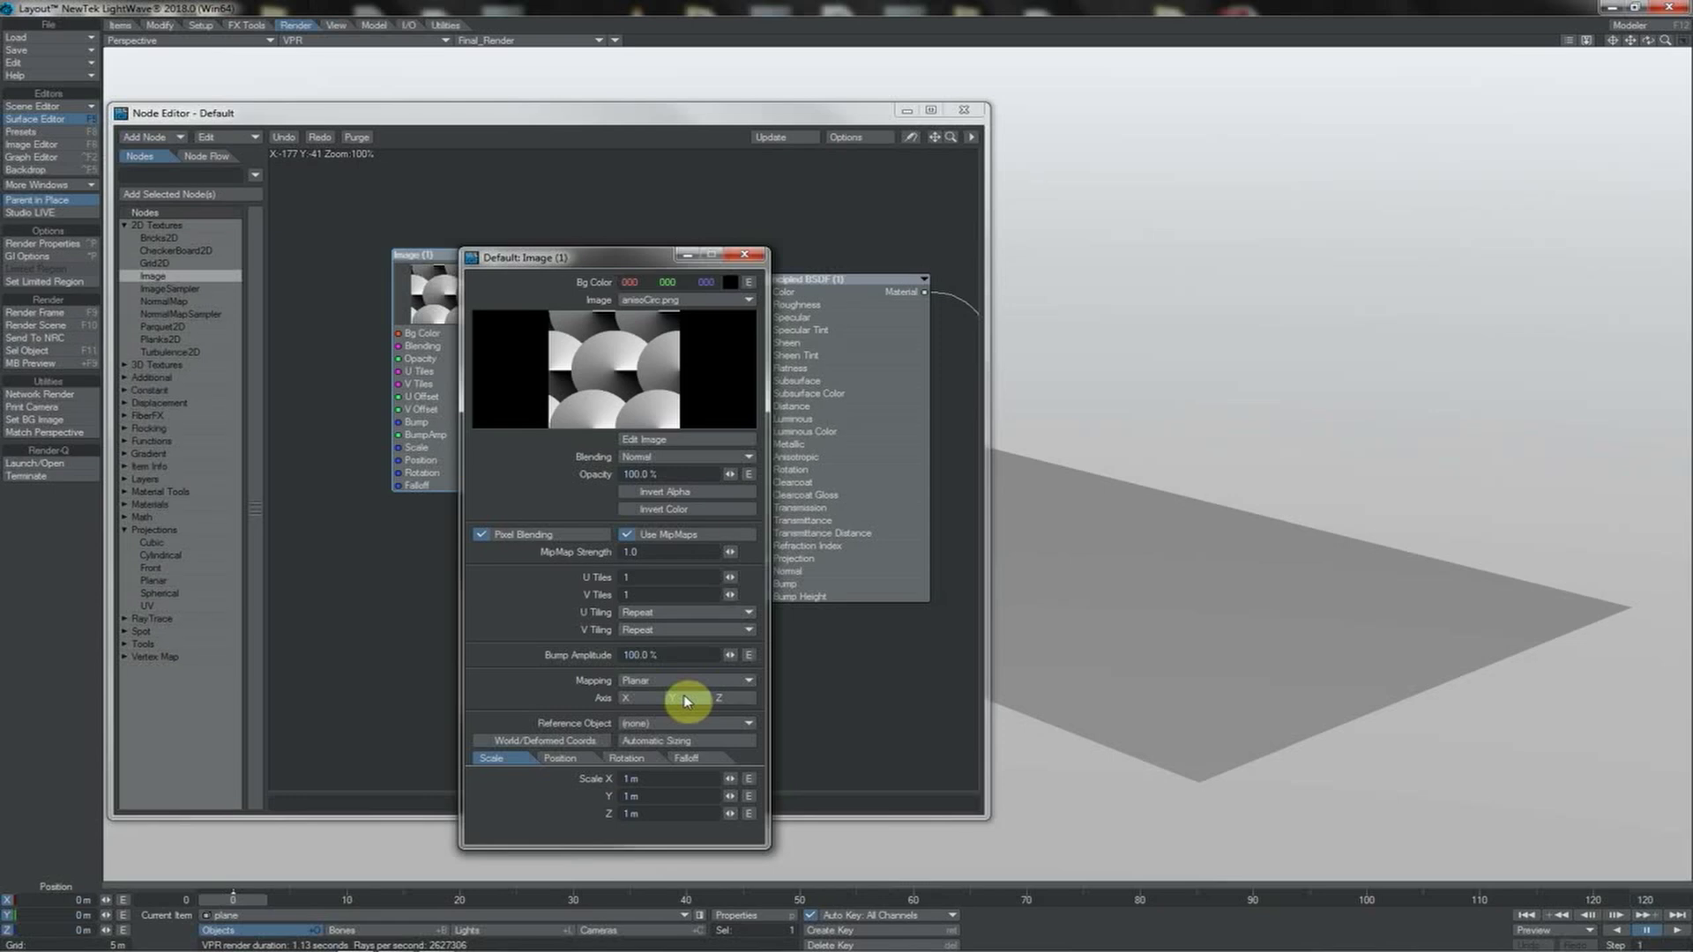
# Set the Image node's planar mapping axis to Y and connect its Luma output to the Principled BSDF's Rotation input
pyautogui.click(686, 701)
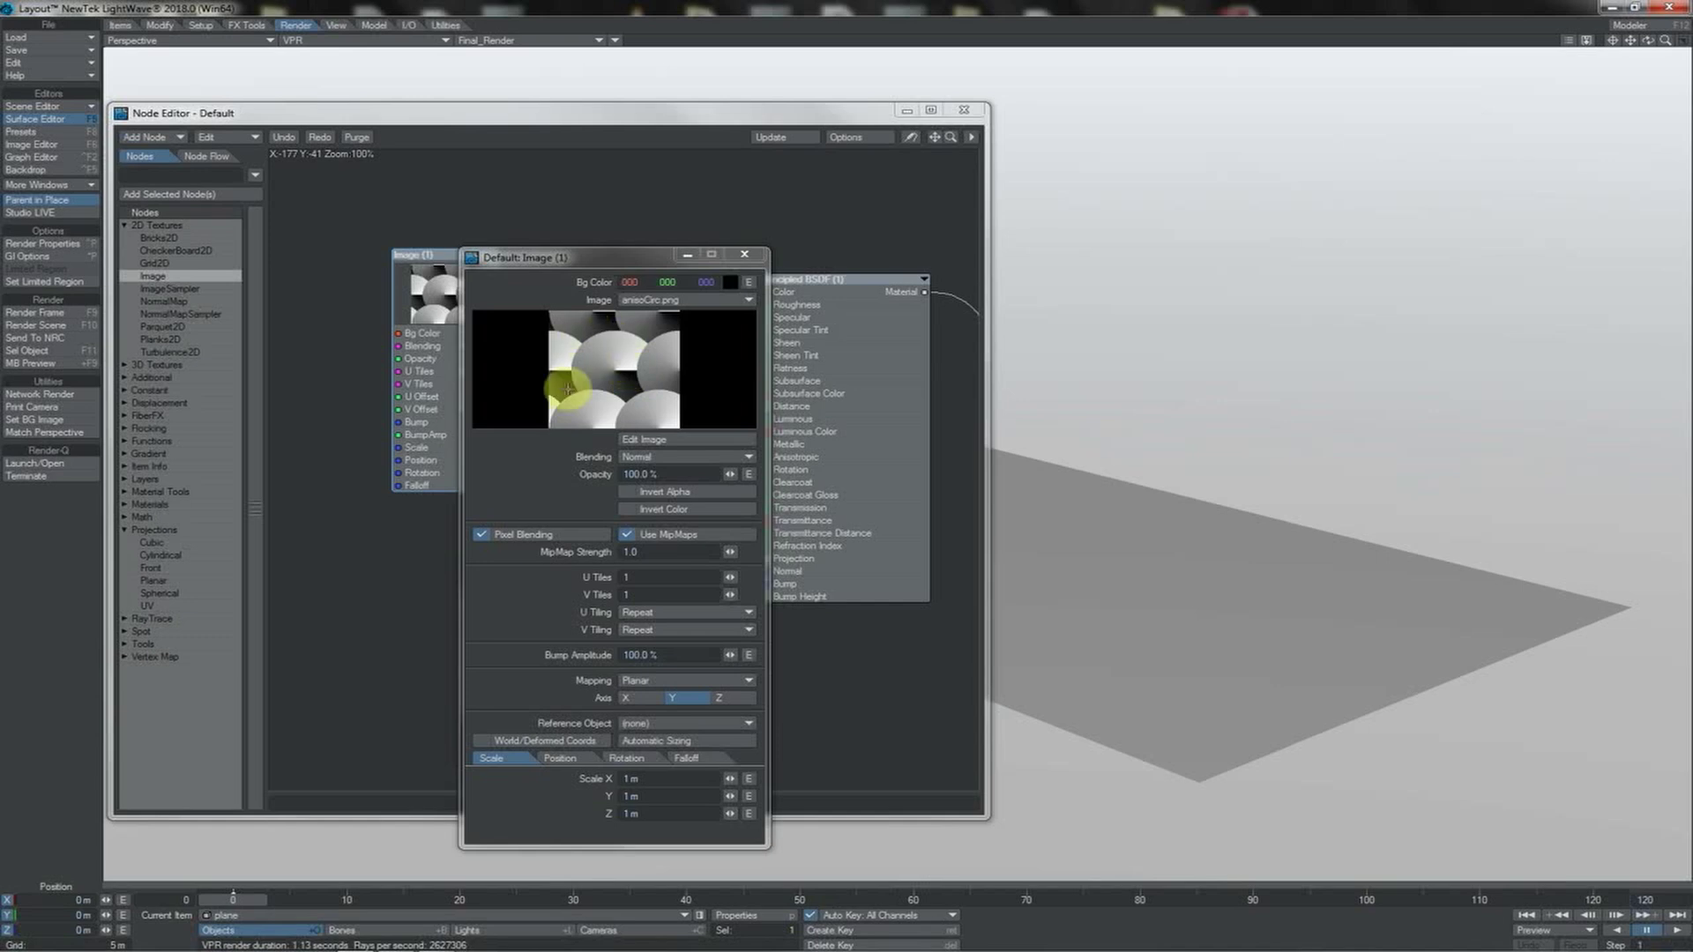
pyautogui.press('Escape')
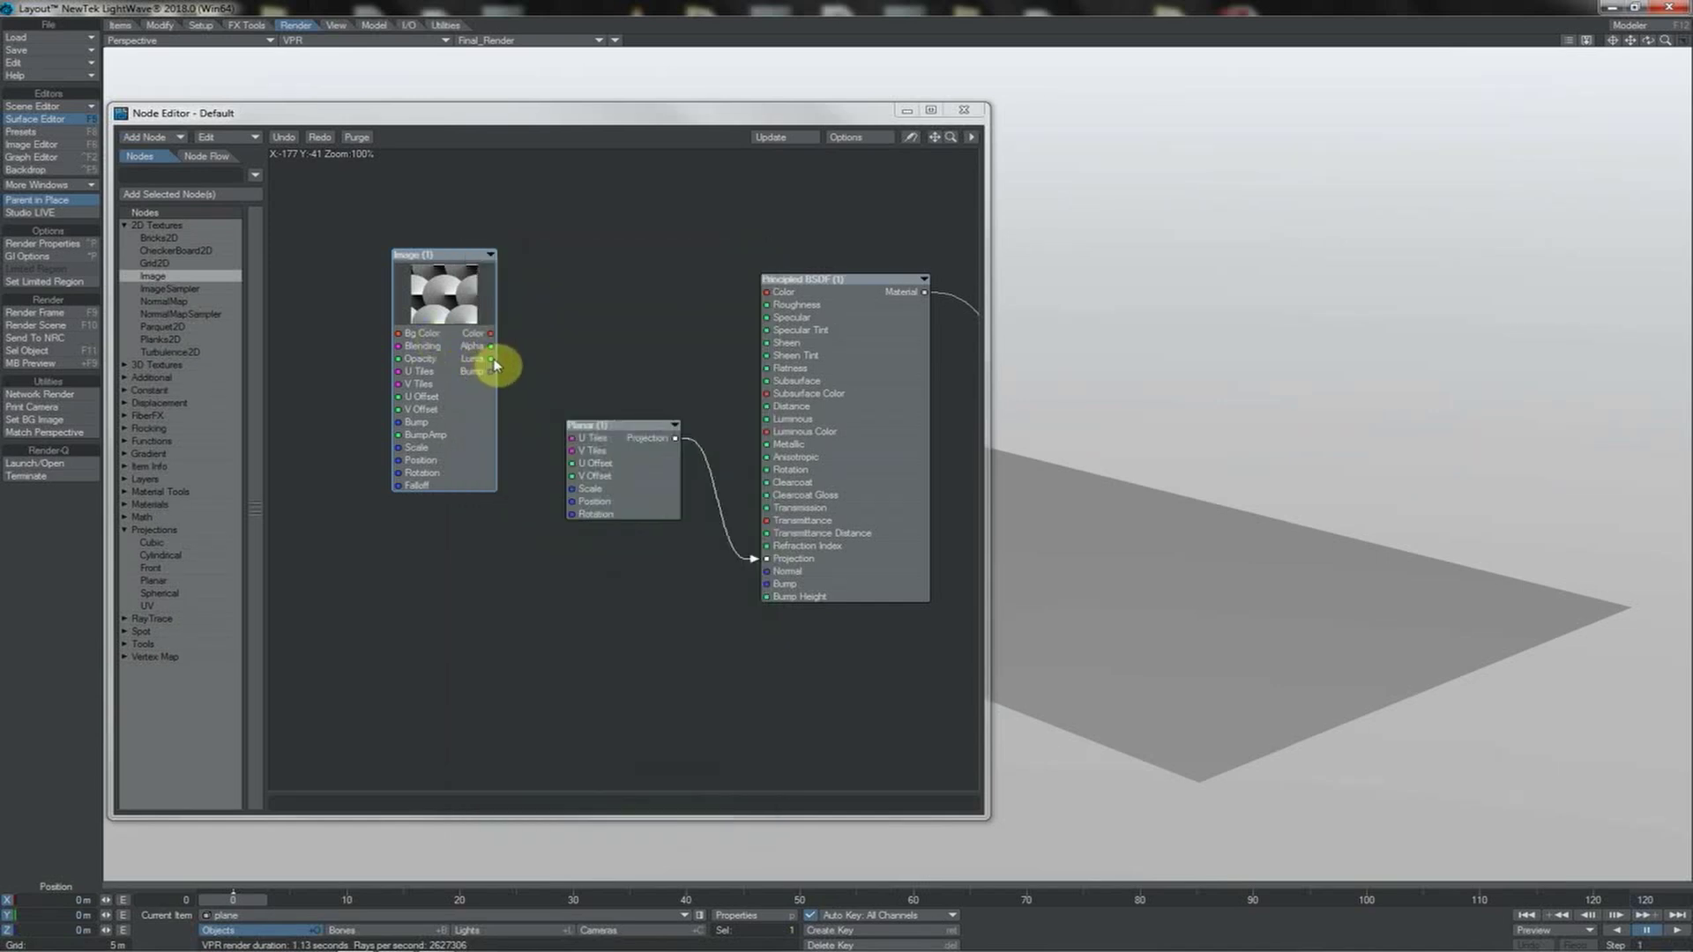
pyautogui.moveTo(494, 364); pyautogui.dragTo(768, 470)
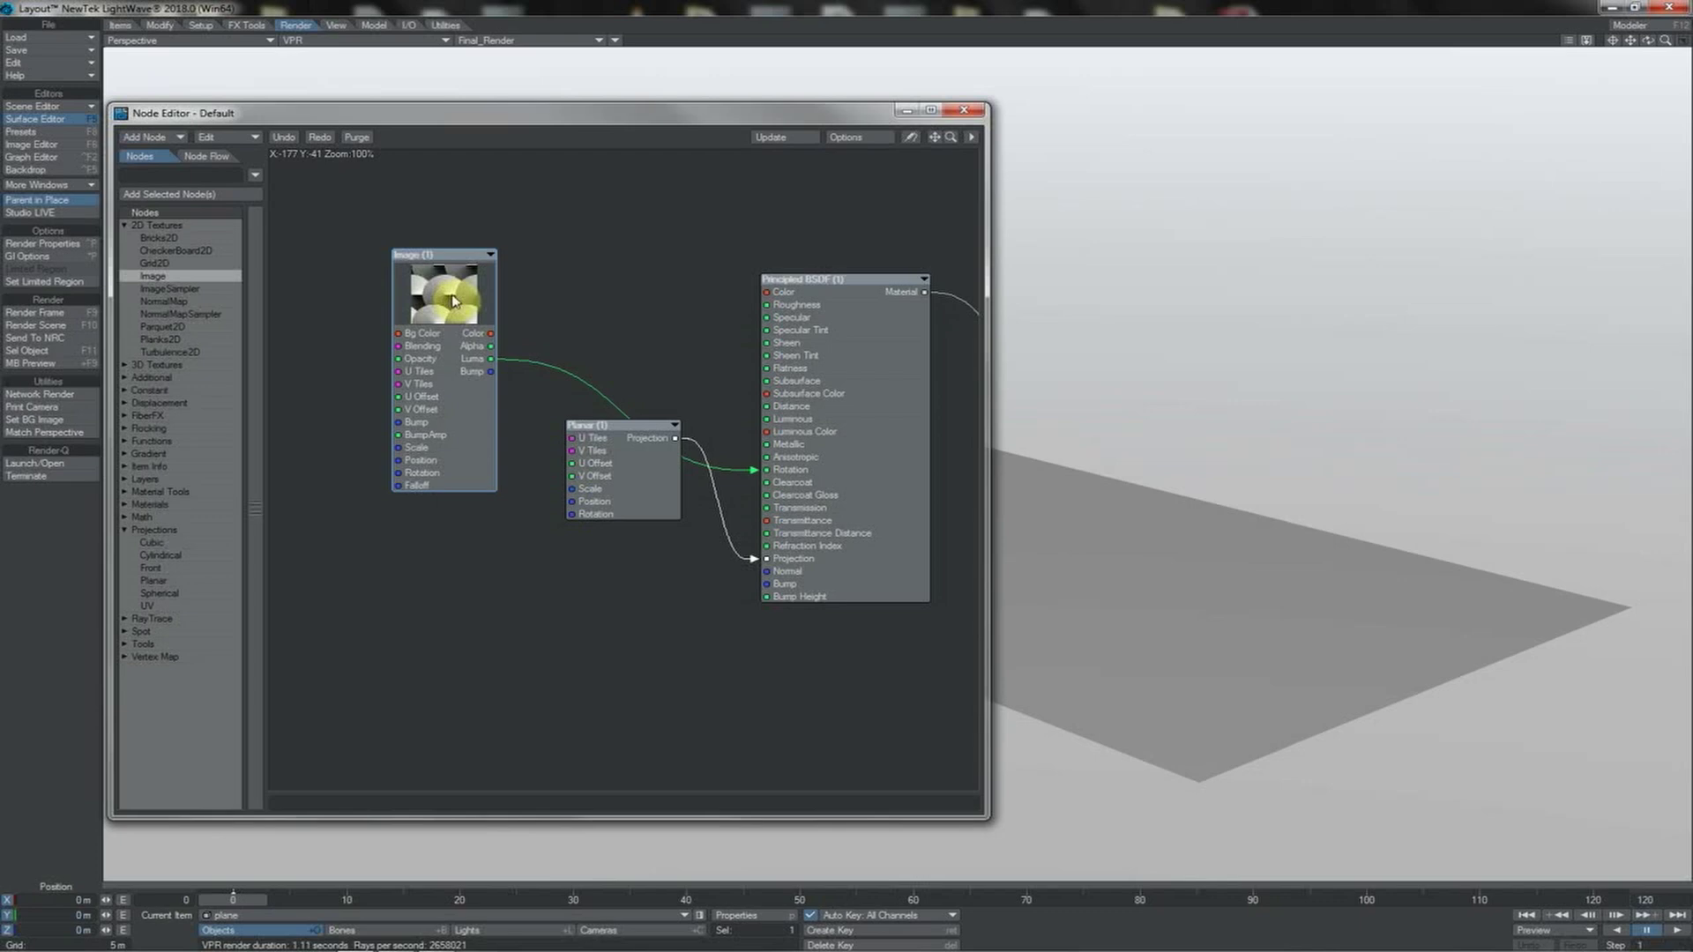
# Select the Principled BSDF node and examine the plane's anisotropic reflection pattern up close
pyautogui.click(861, 453)
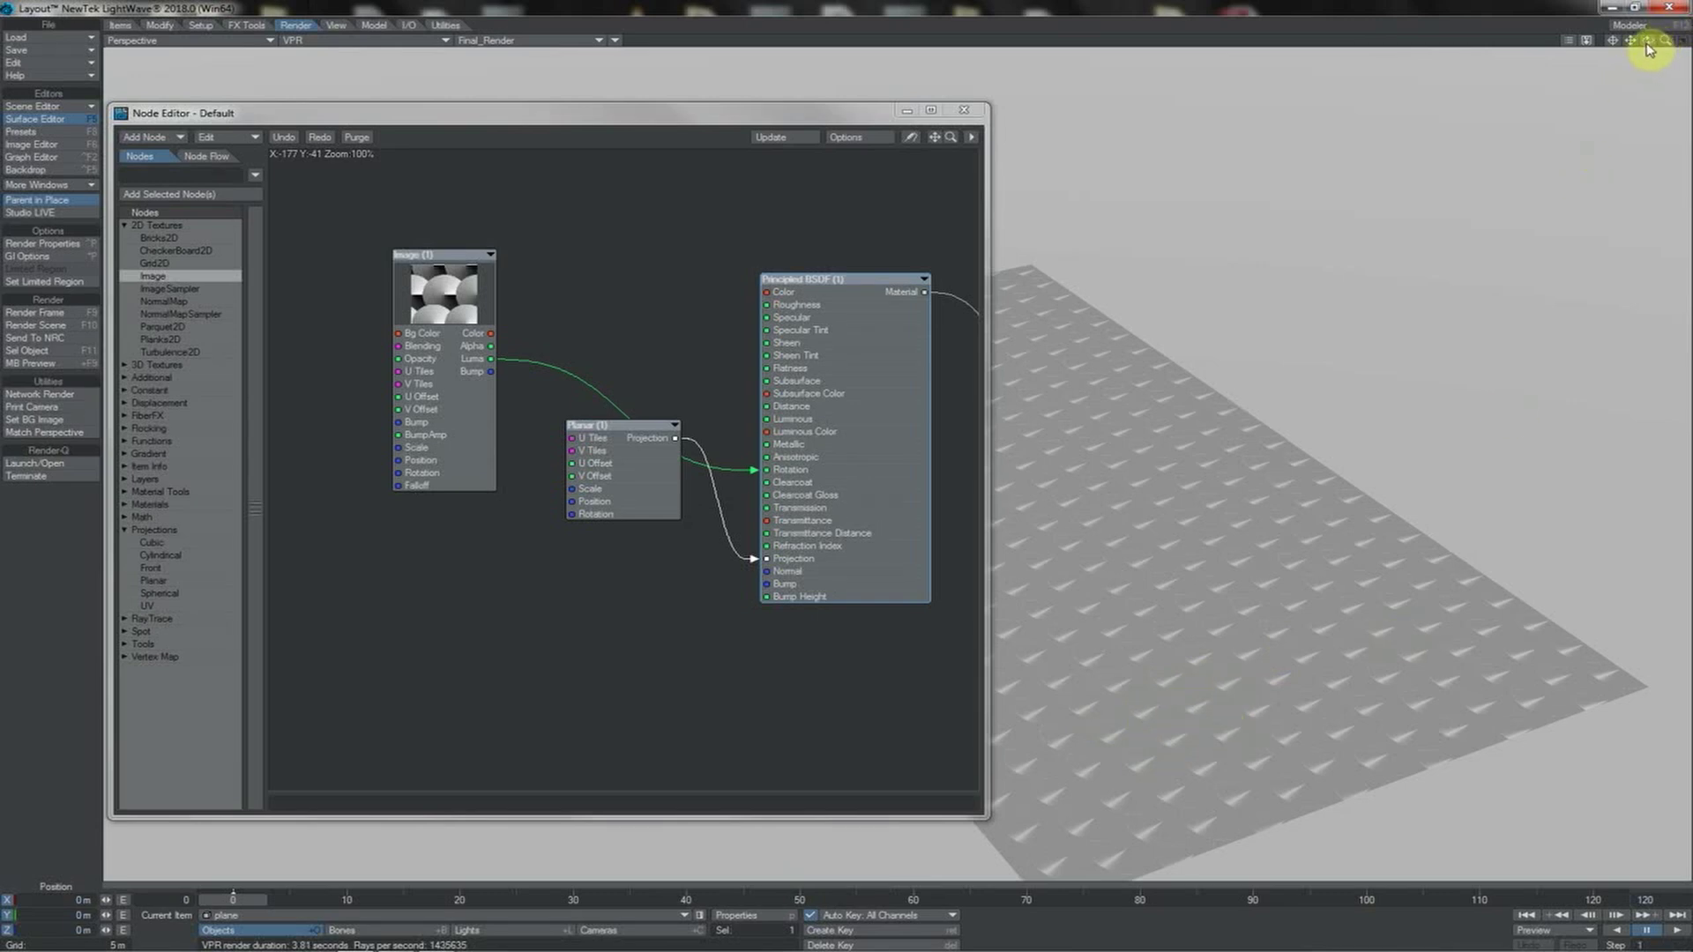
pyautogui.click(844, 453)
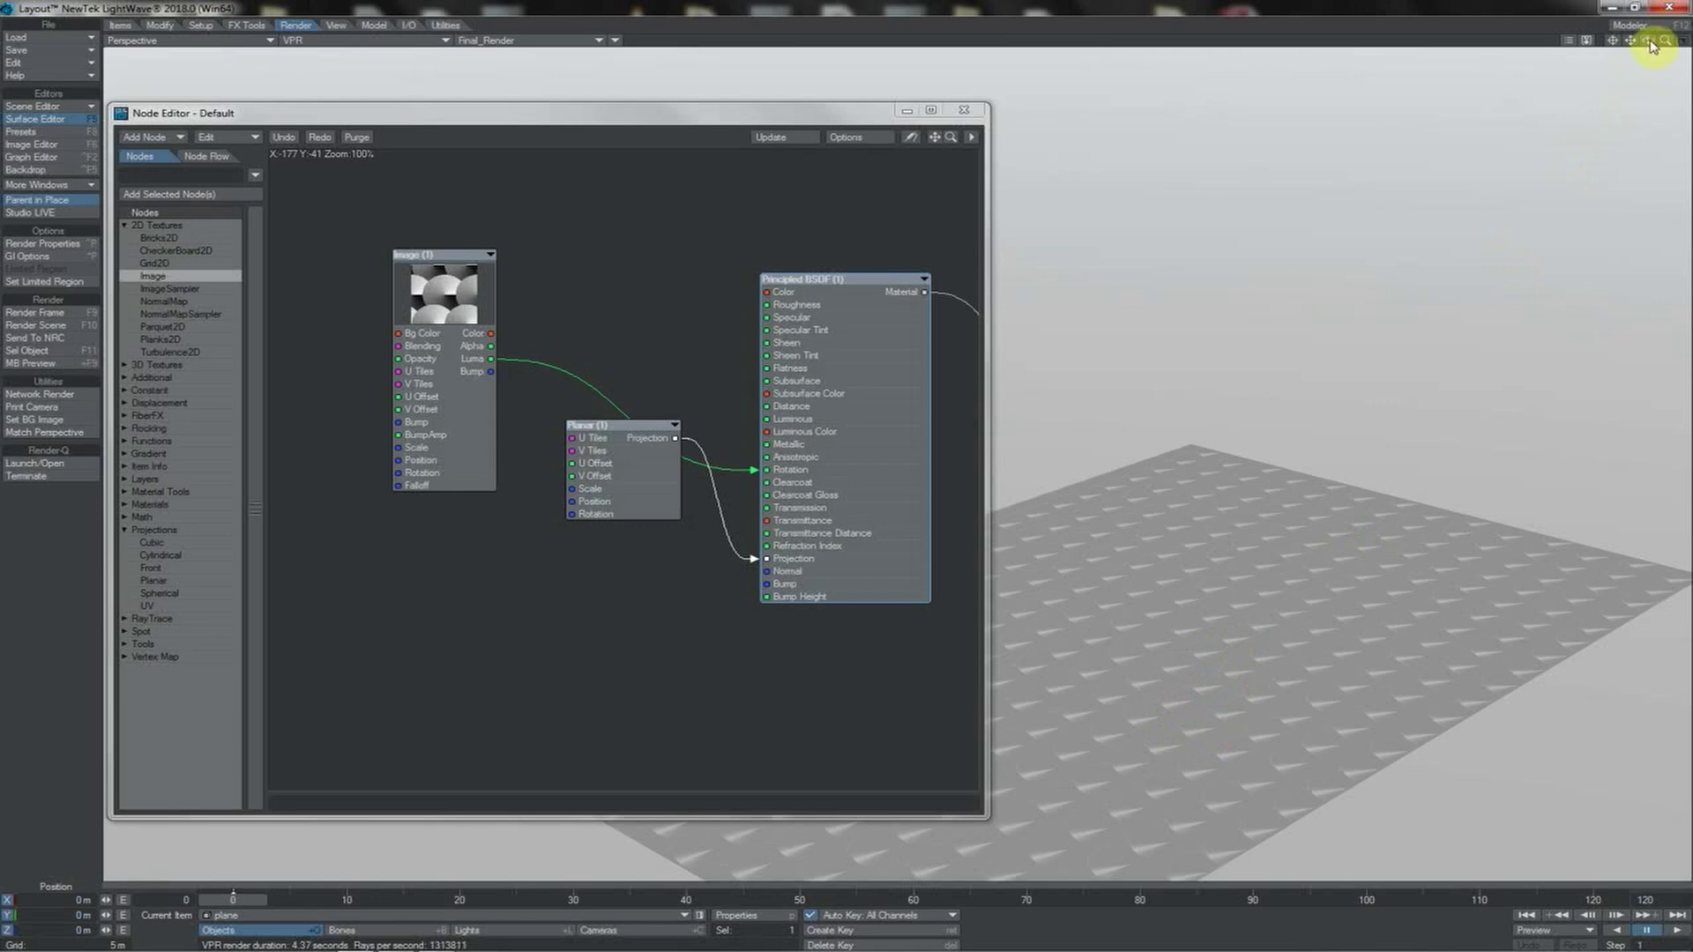
pyautogui.moveTo(1650, 41); pyautogui.dragTo(1379, 401)
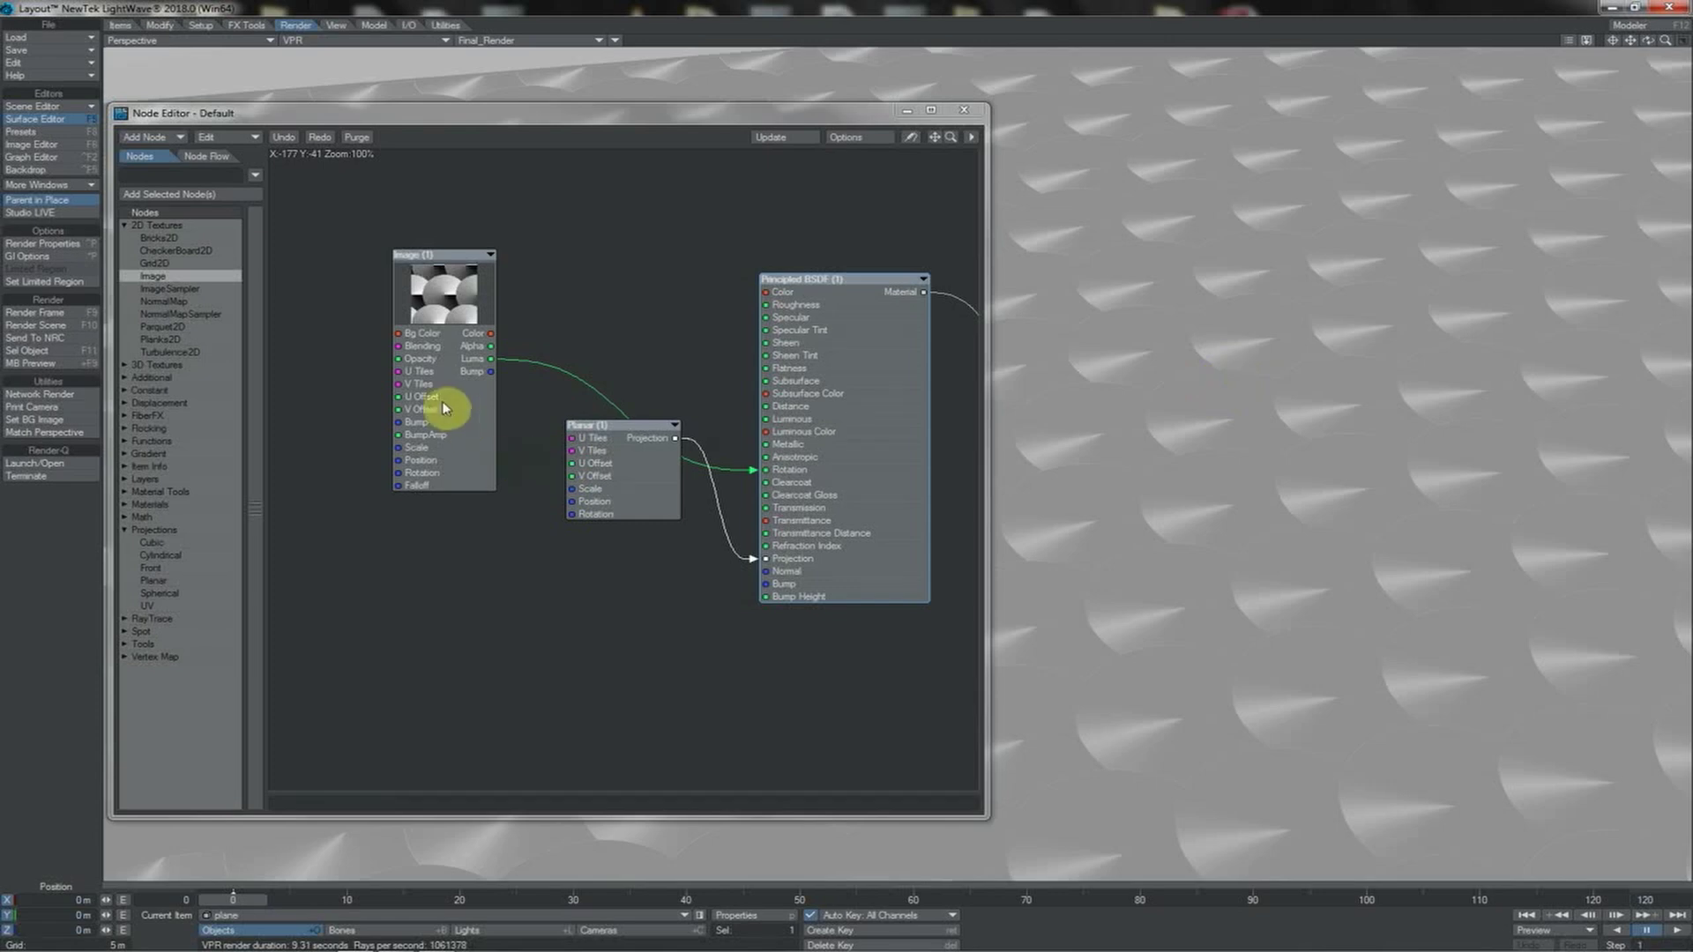
# Move the Image node slightly up and the Planar node down to separate their connections to the Principled BSDF
pyautogui.moveTo(444, 407)
pyautogui.mouseDown()
pyautogui.moveTo(415, 382)
pyautogui.moveTo(438, 367)
pyautogui.moveTo(428, 389)
pyautogui.mouseUp()
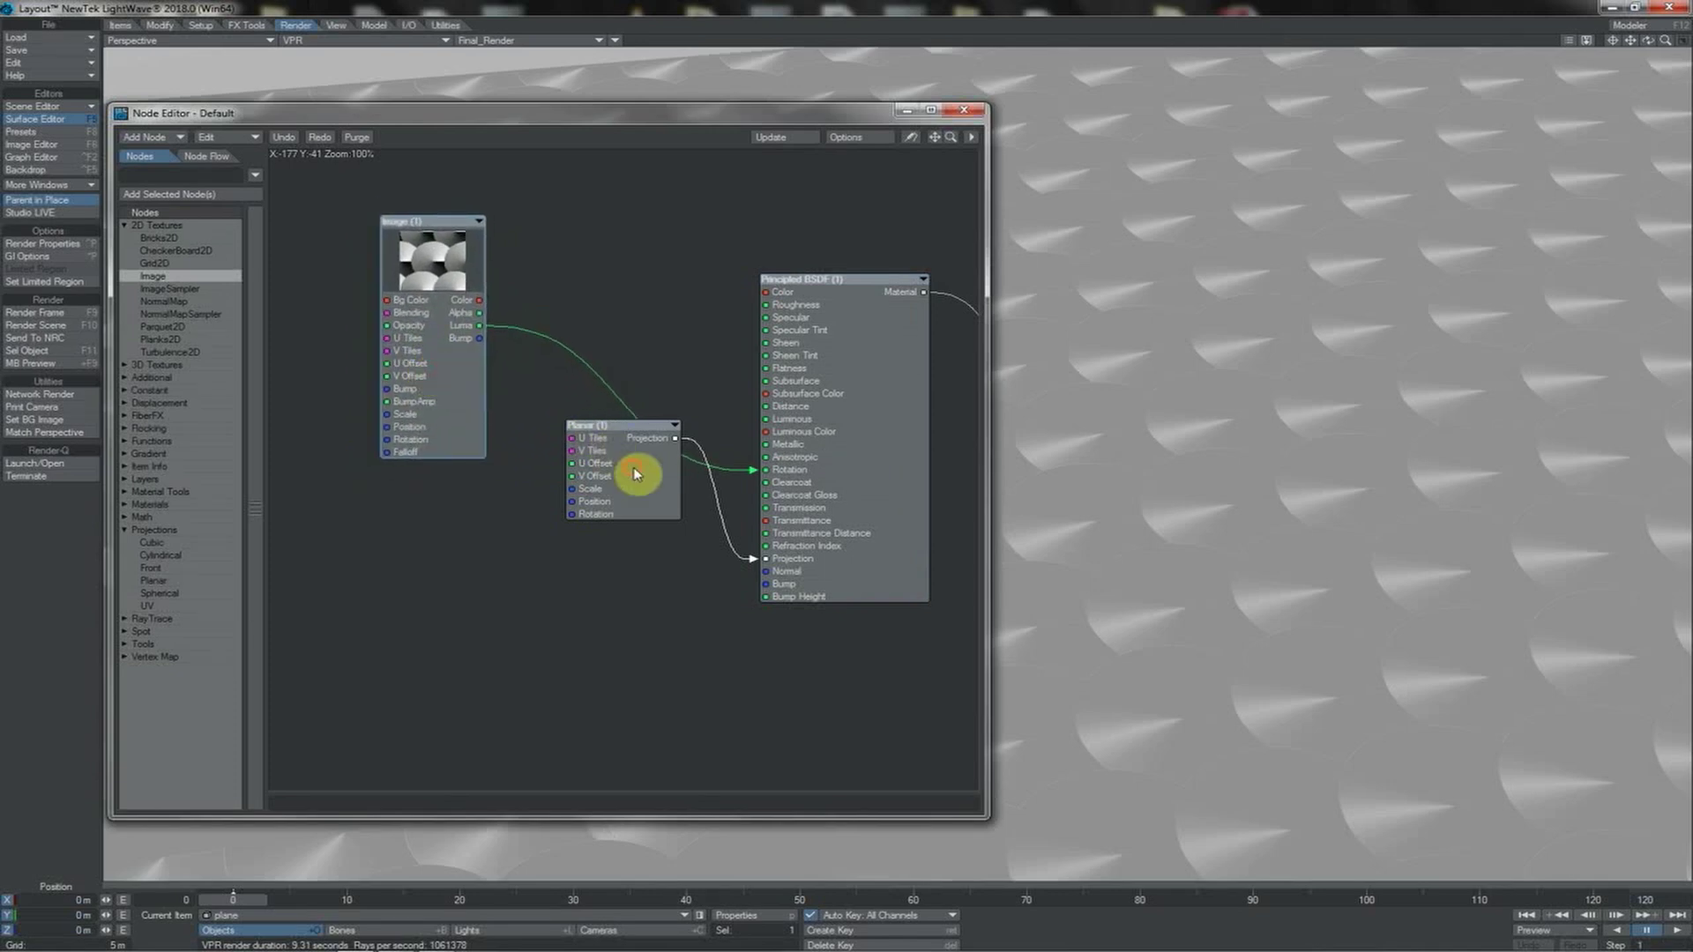
pyautogui.moveTo(635, 473); pyautogui.dragTo(623, 628)
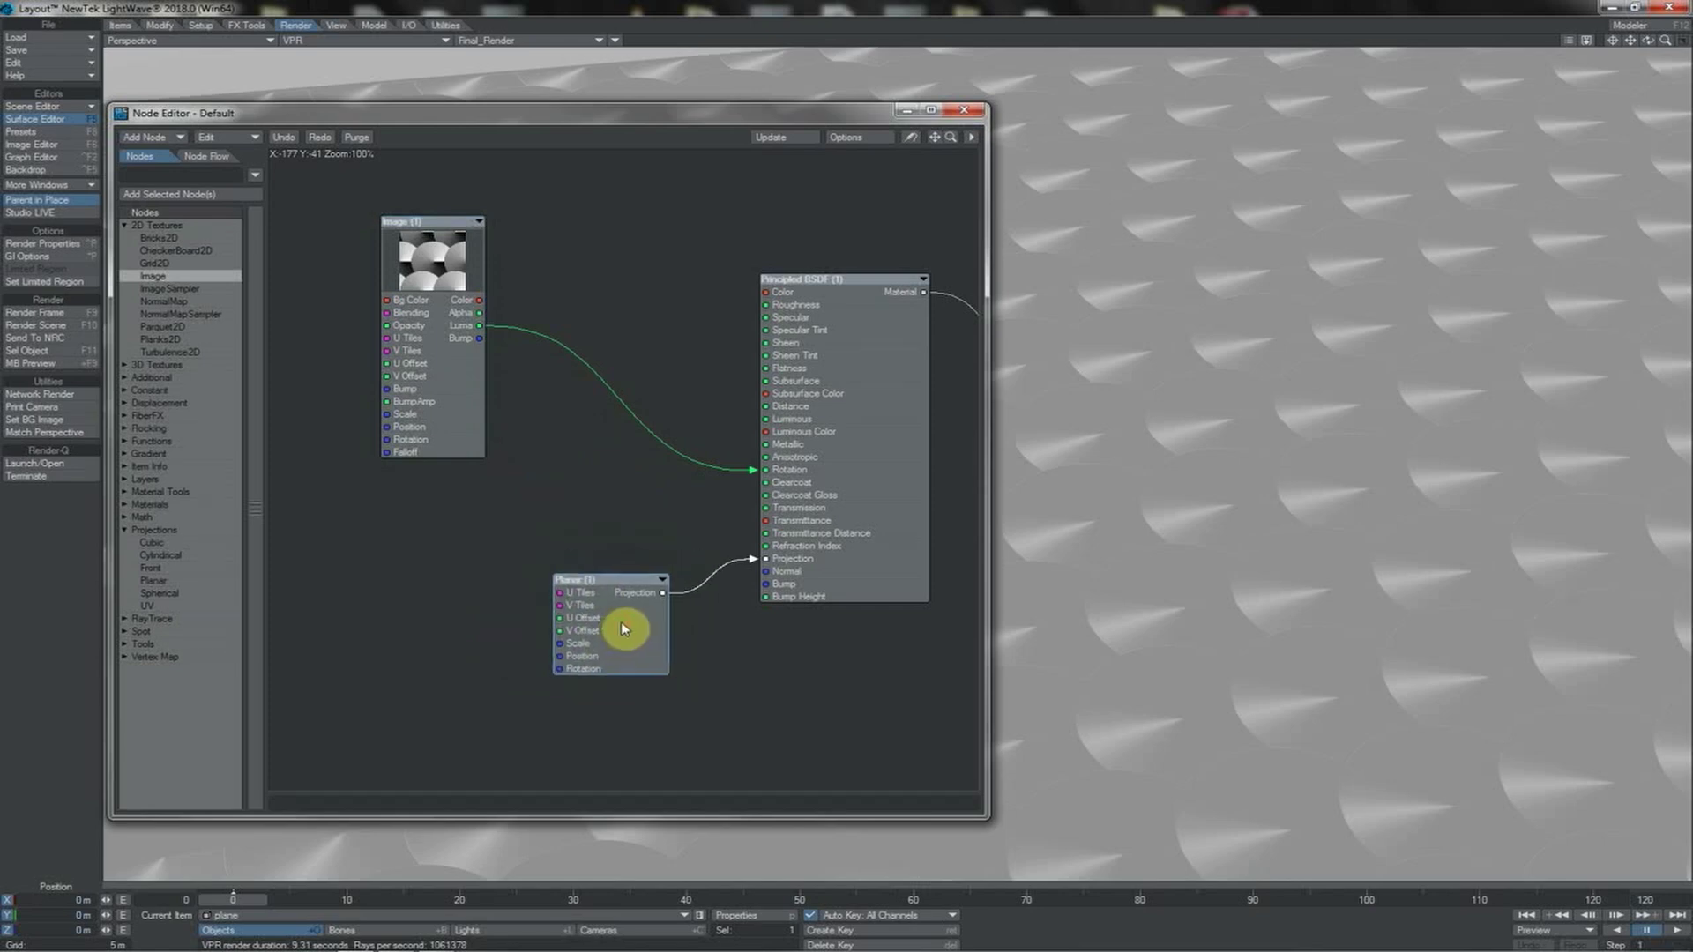